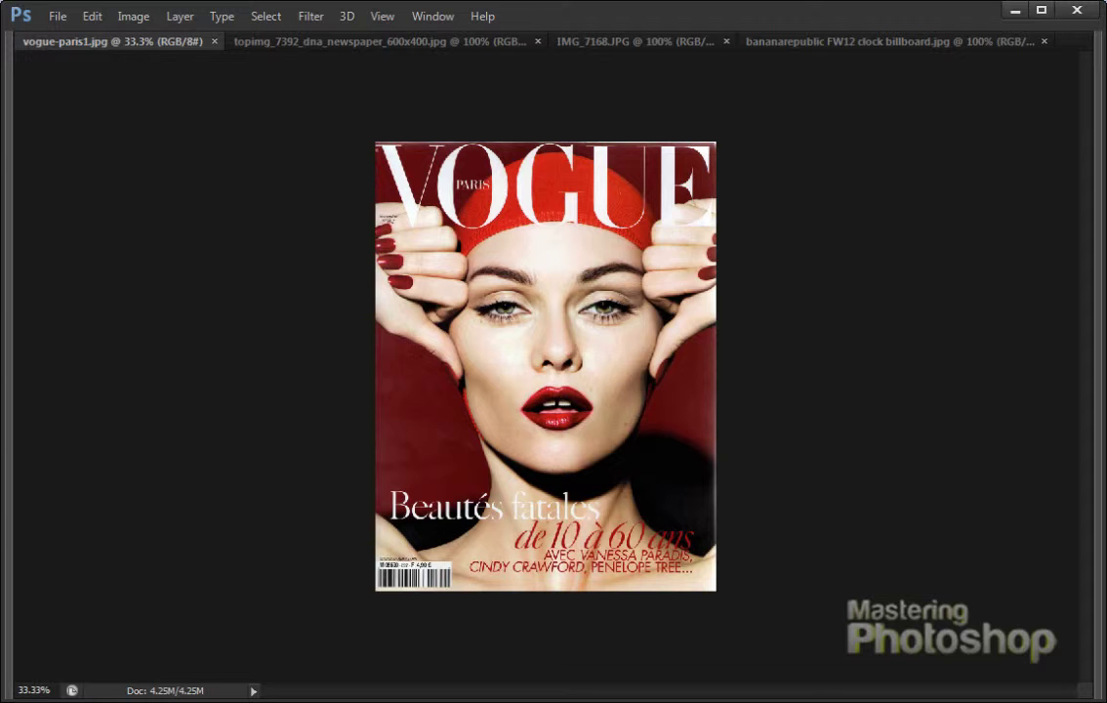
# - Look through the open sample images of a magazine cover, a newspaper, a brochure and a billboard
pyautogui.hotkey('ctrl', 'Tab')
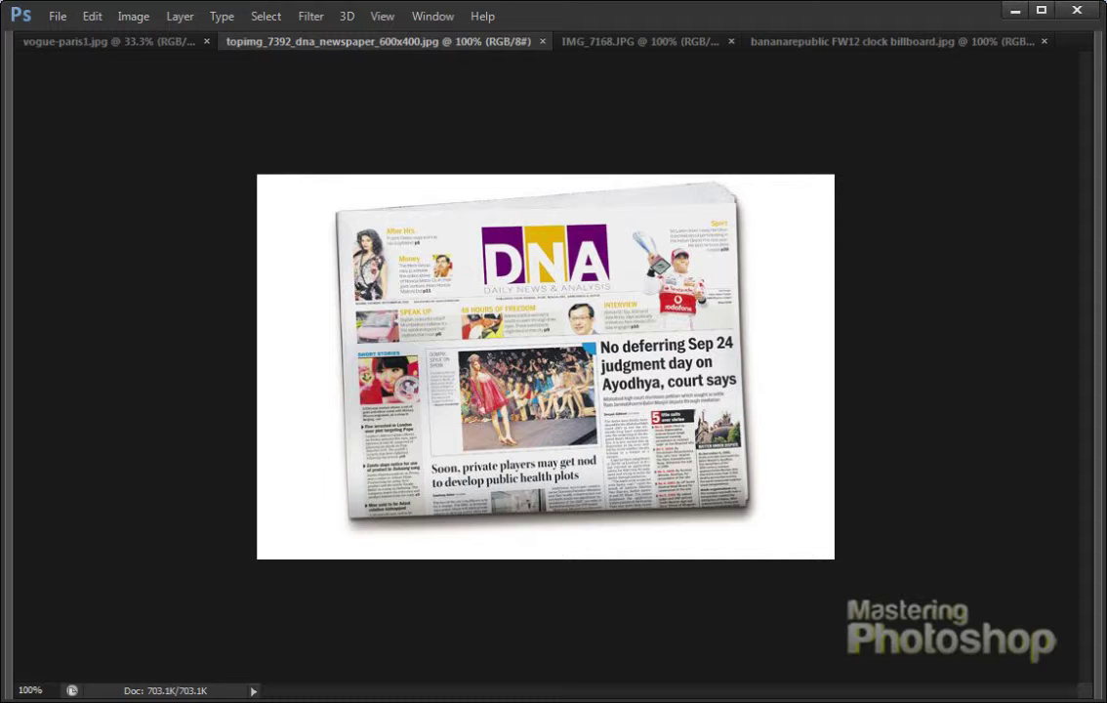
pyautogui.hotkey('ctrl', 'Tab')
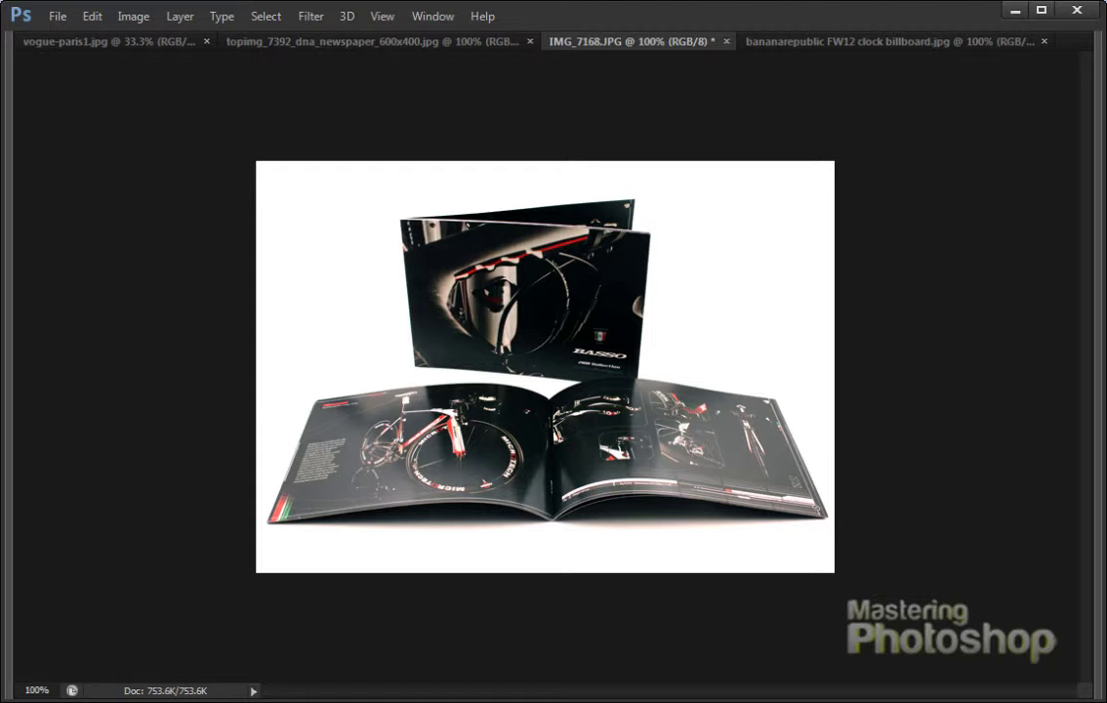
pyautogui.hotkey('ctrl', 'Tab')
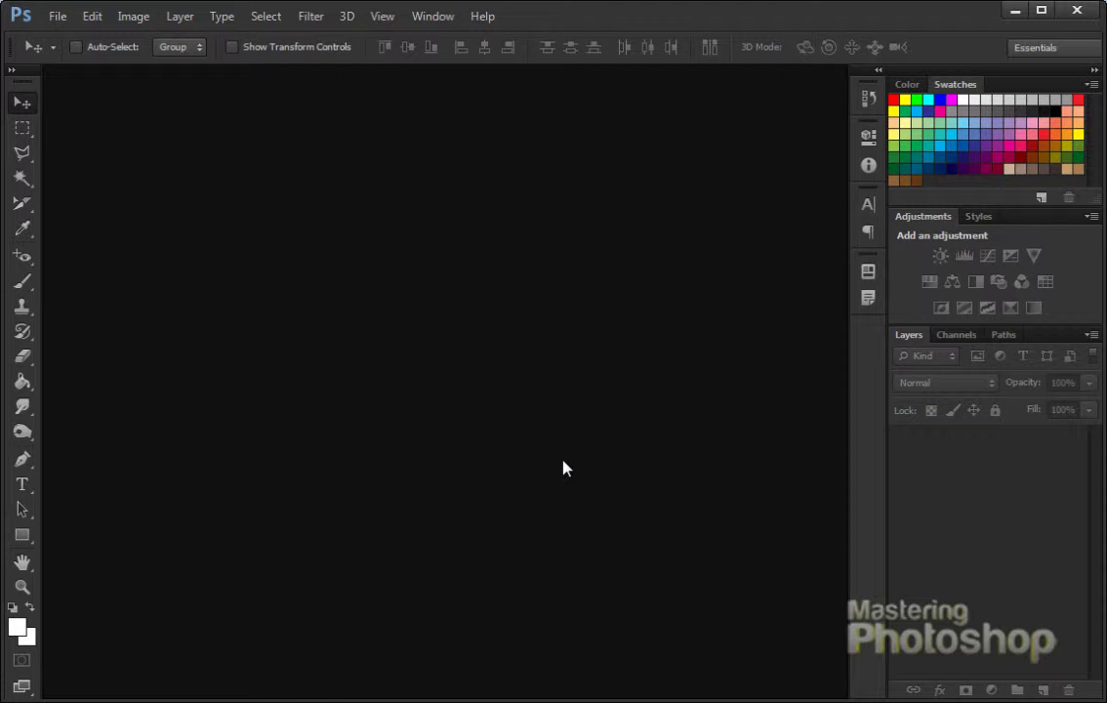
# - Start a new document named Ex with the Custom preset
pyautogui.click(49, 16)
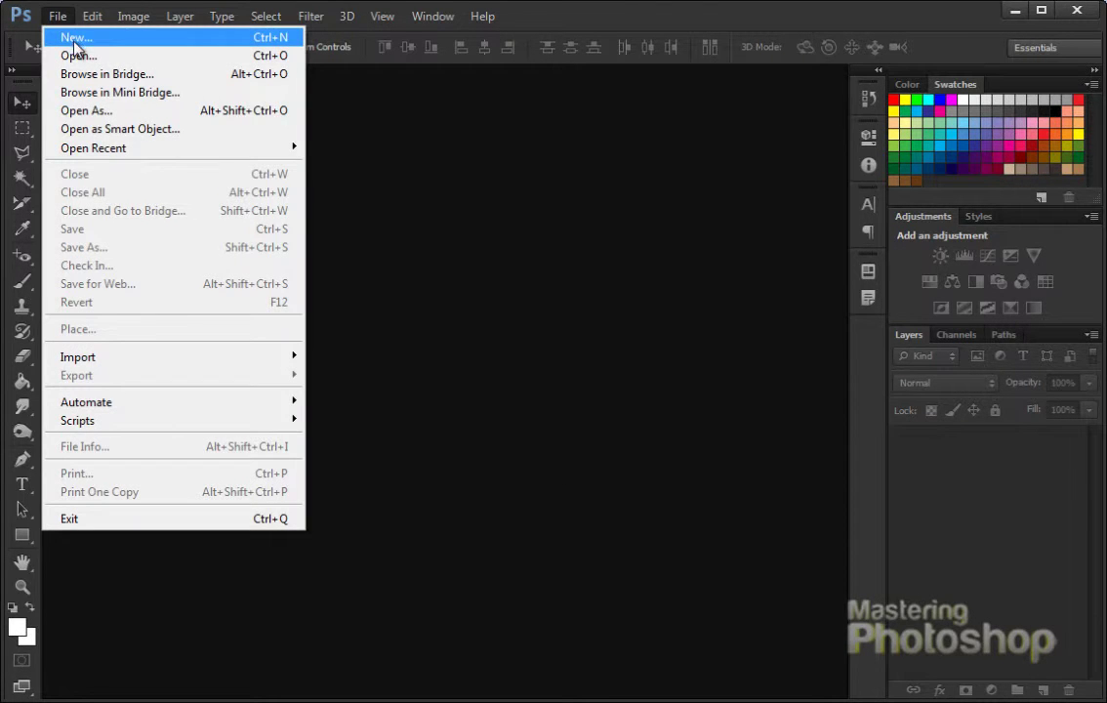
pyautogui.click(72, 35)
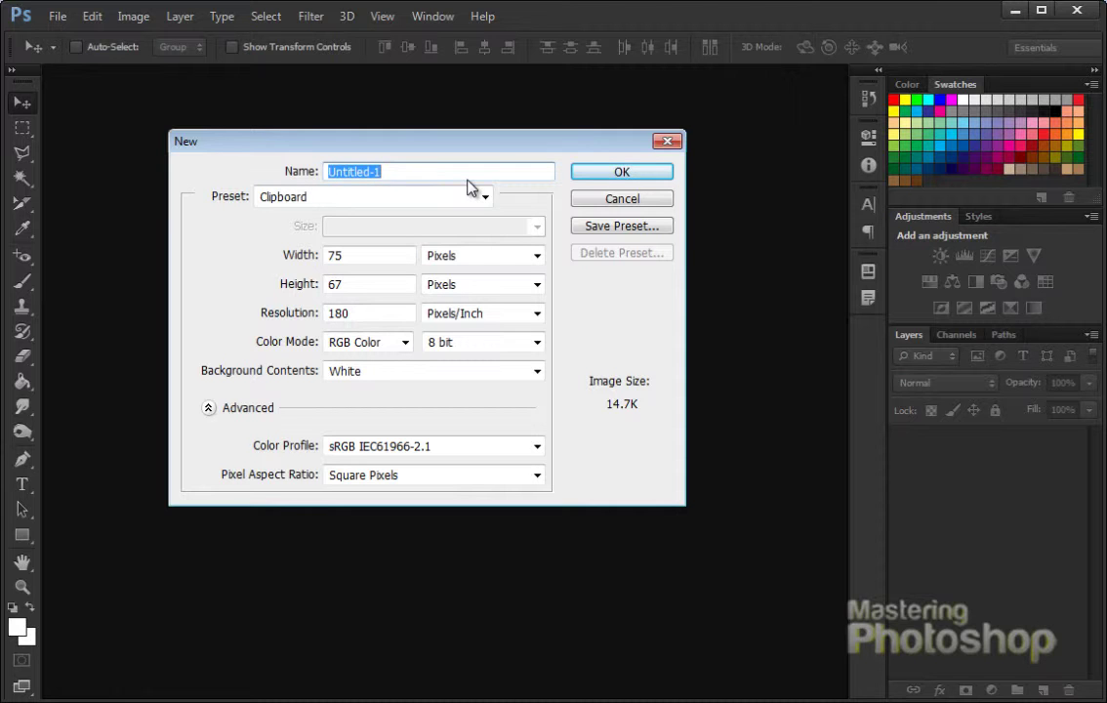
pyautogui.write('Ex')
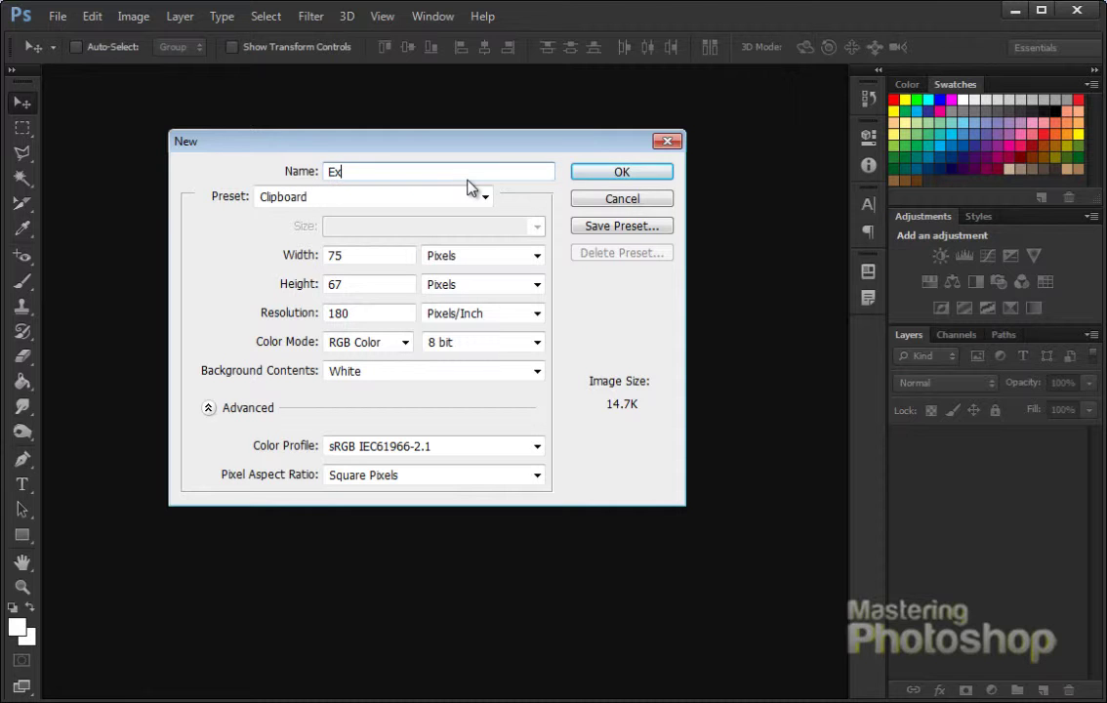
pyautogui.press('Tab')
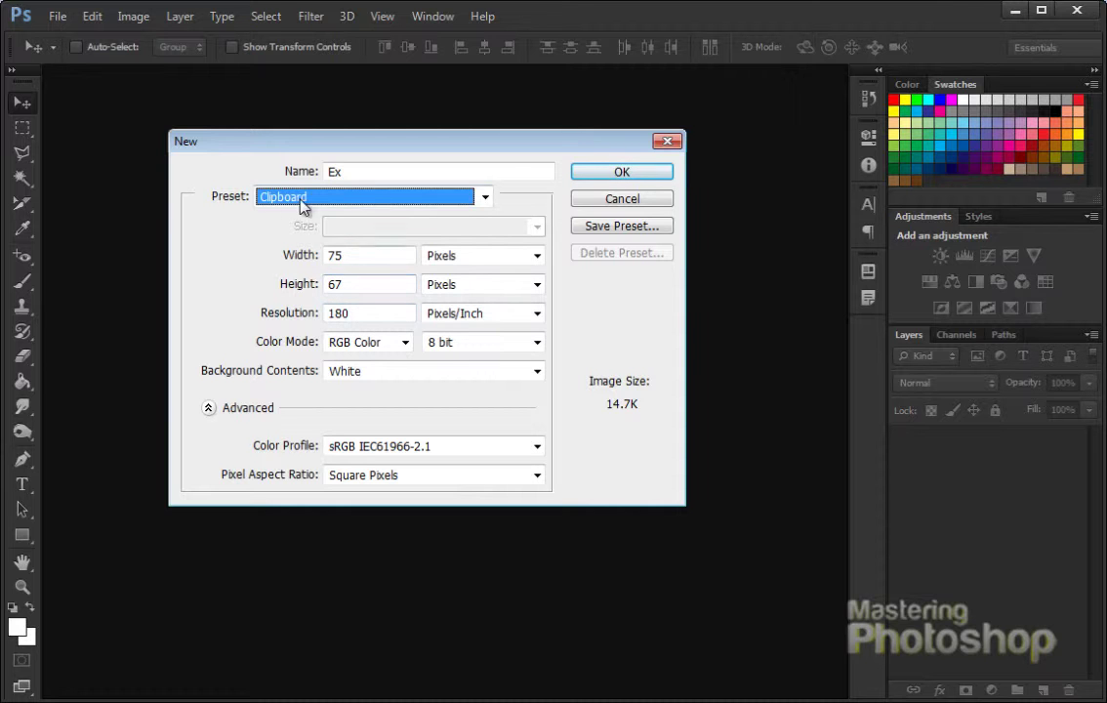
pyautogui.click(391, 200)
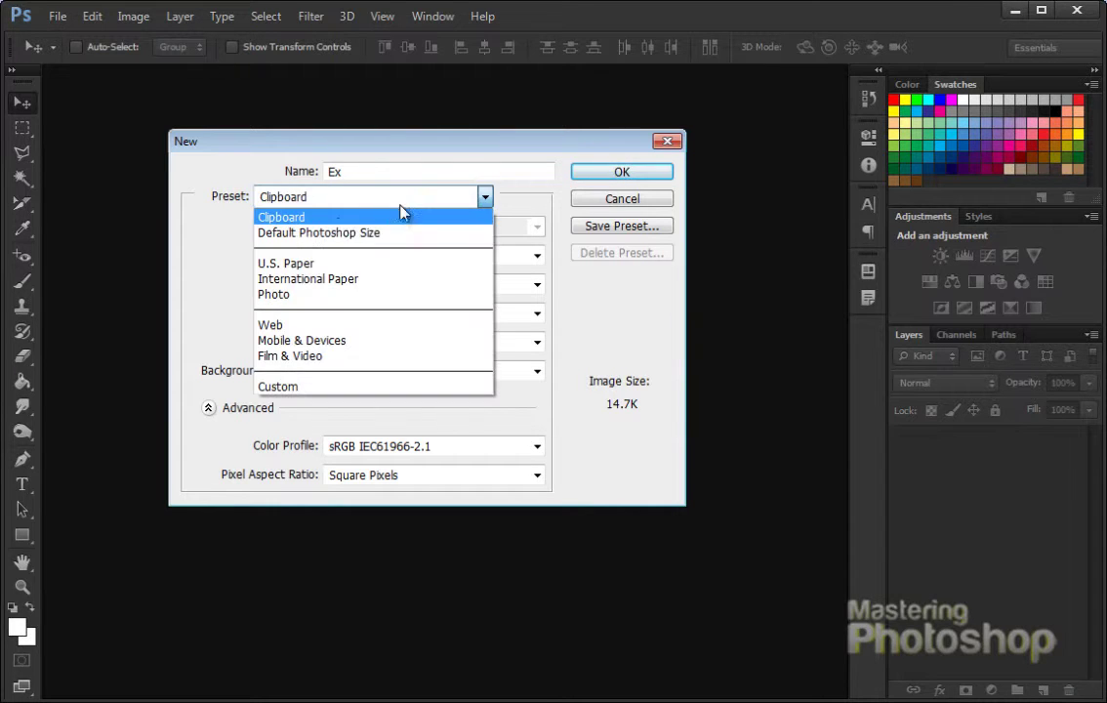
pyautogui.click(303, 385)
# - Create the document at 1200 by 1200 pixels with a resolution of 72 pixels/inch
pyautogui.doubleClick(362, 314)
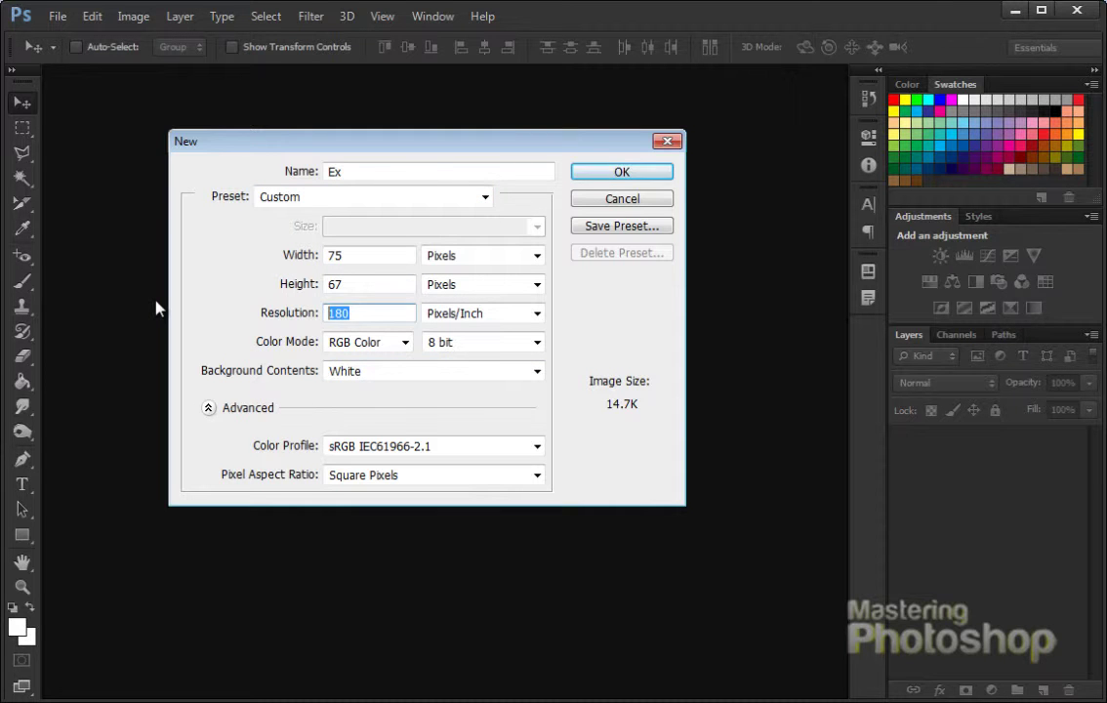
pyautogui.write('72')
pyautogui.doubleClick(357, 256)
pyautogui.write('1200')
pyautogui.press('Tab')
pyautogui.write('1200')
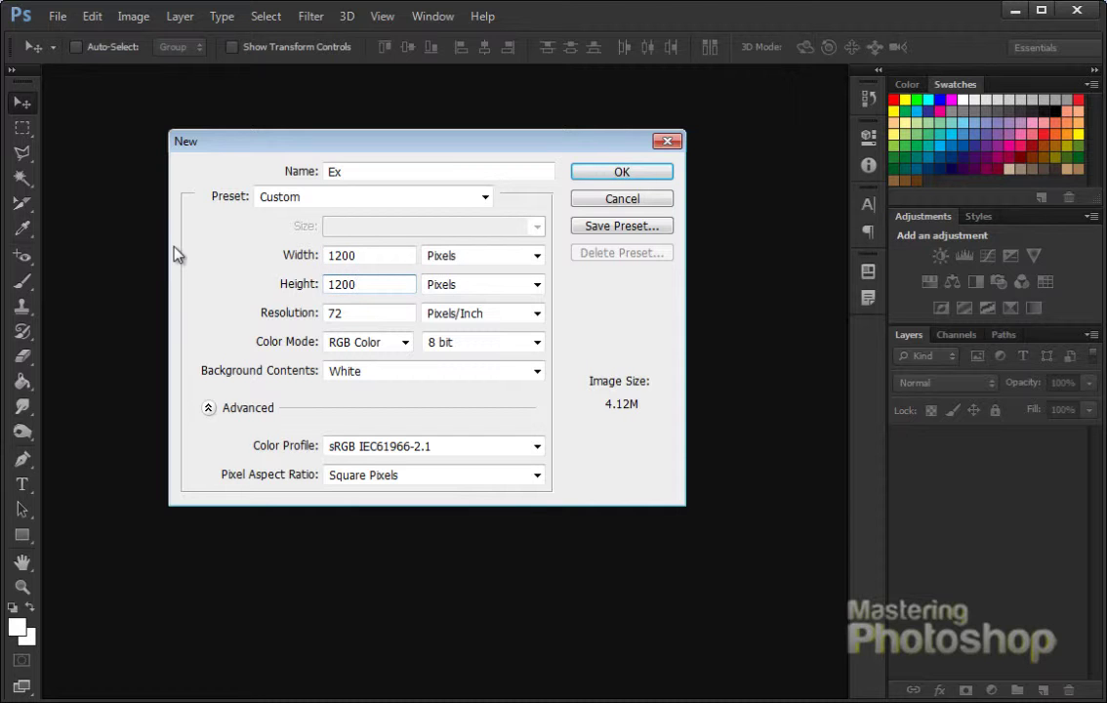
pyautogui.click(603, 173)
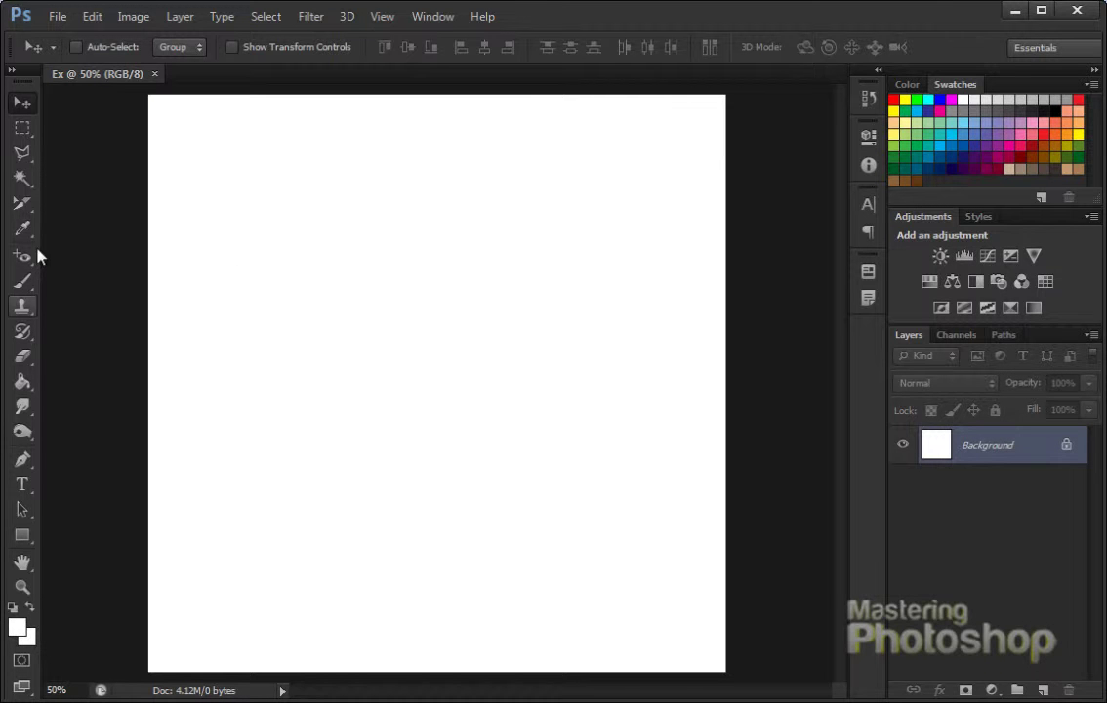
# - Select twelve separate vertical bars of varying width and height across the middle of the canvas, like a skyline, using the Rectangular Marquee
pyautogui.click(22, 128)
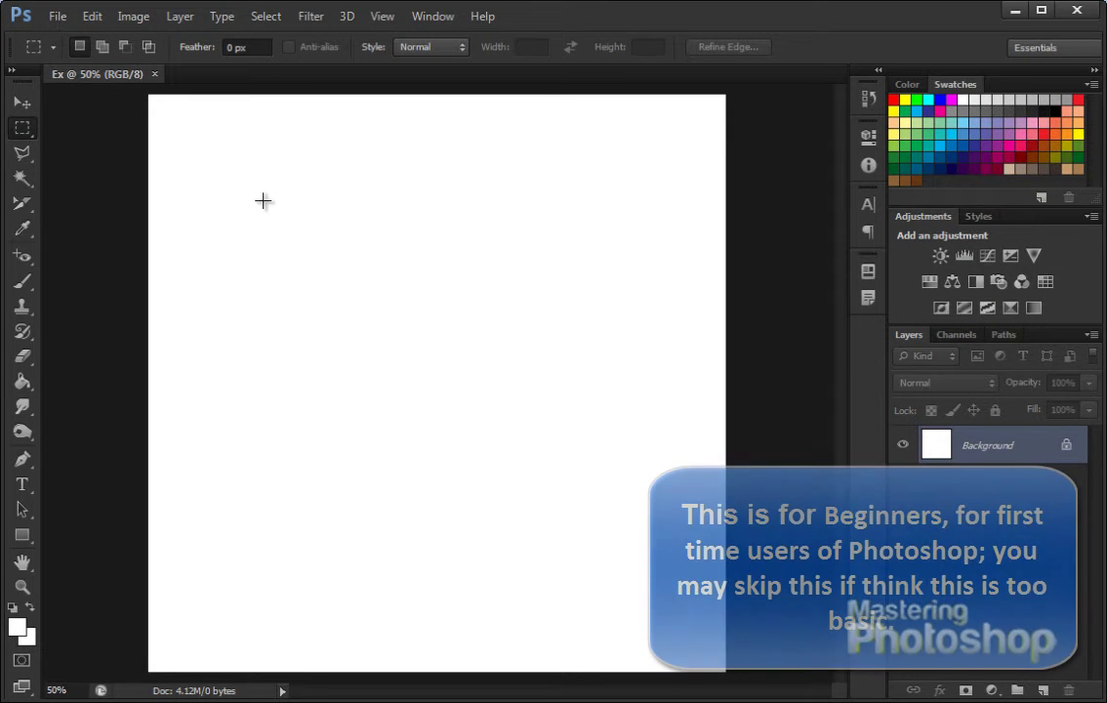
pyautogui.moveTo(286, 258); pyautogui.dragTo(314, 481)
pyautogui.press('shift')
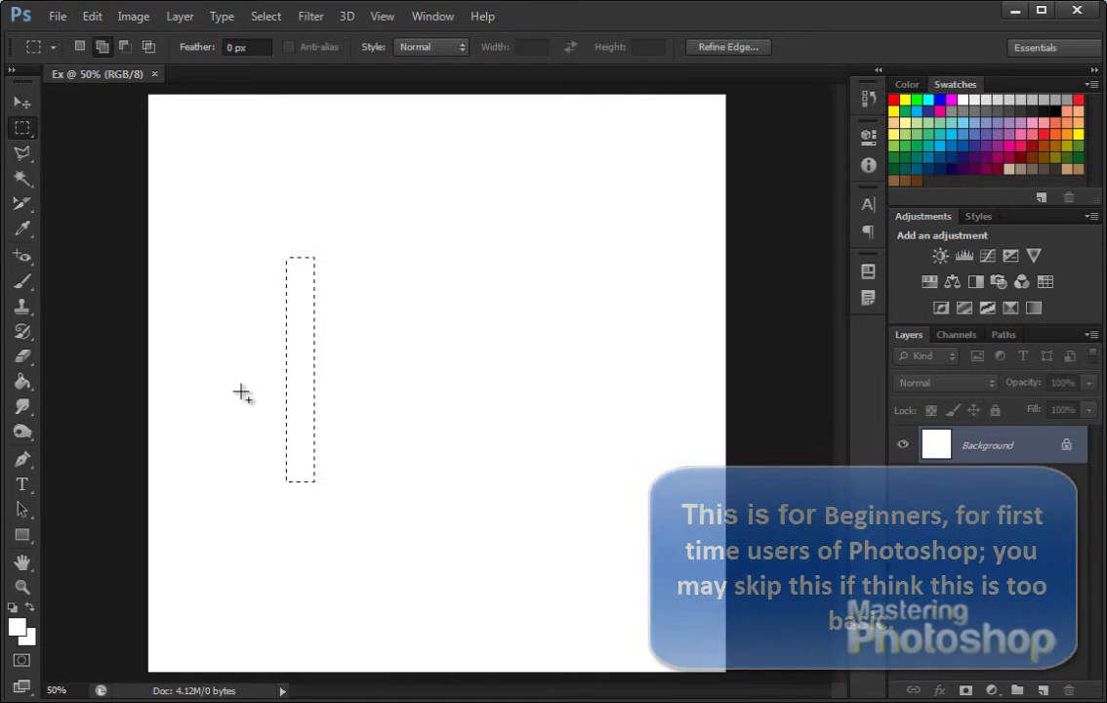
pyautogui.moveTo(248, 395); pyautogui.dragTo(268, 497)
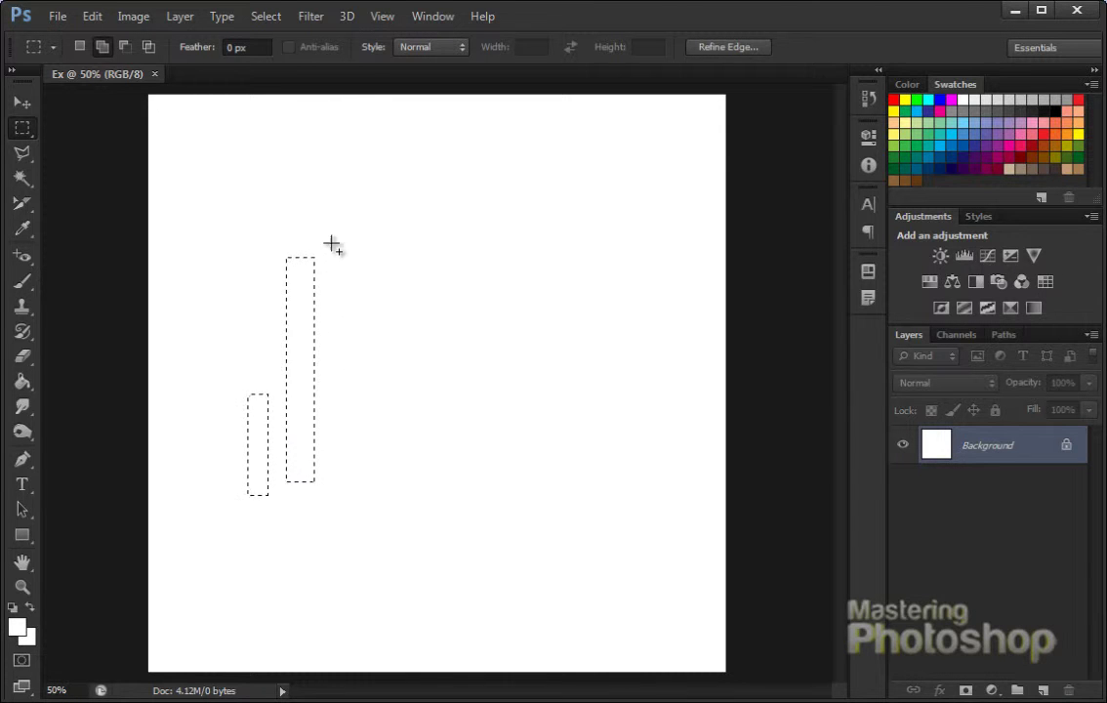
pyautogui.moveTo(327, 265); pyautogui.dragTo(341, 498)
pyautogui.moveTo(356, 285); pyautogui.dragTo(366, 486)
pyautogui.moveTo(381, 258); pyautogui.dragTo(413, 479)
pyautogui.moveTo(437, 168); pyautogui.dragTo(448, 470)
pyautogui.moveTo(462, 242); pyautogui.dragTo(486, 485)
pyautogui.moveTo(494, 228); pyautogui.dragTo(510, 480)
pyautogui.moveTo(527, 259); pyautogui.dragTo(547, 472)
pyautogui.moveTo(563, 271); pyautogui.dragTo(588, 479)
pyautogui.moveTo(597, 359); pyautogui.dragTo(627, 481)
pyautogui.moveTo(633, 411); pyautogui.dragTo(659, 485)
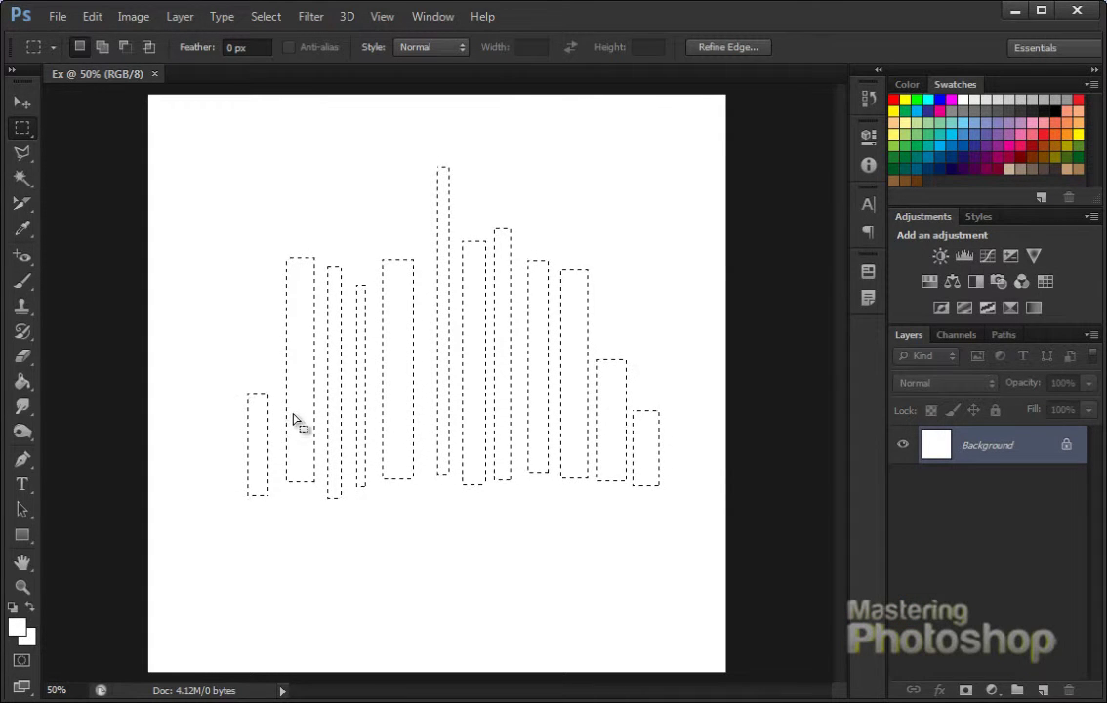
# - Subtract the uneven lower ends of the bar selections to give one straight baseline, and shift the whole selection slightly down
pyautogui.press('alt')
pyautogui.moveTo(205, 545); pyautogui.dragTo(423, 511)
pyautogui.moveTo(574, 498); pyautogui.dragTo(688, 465)
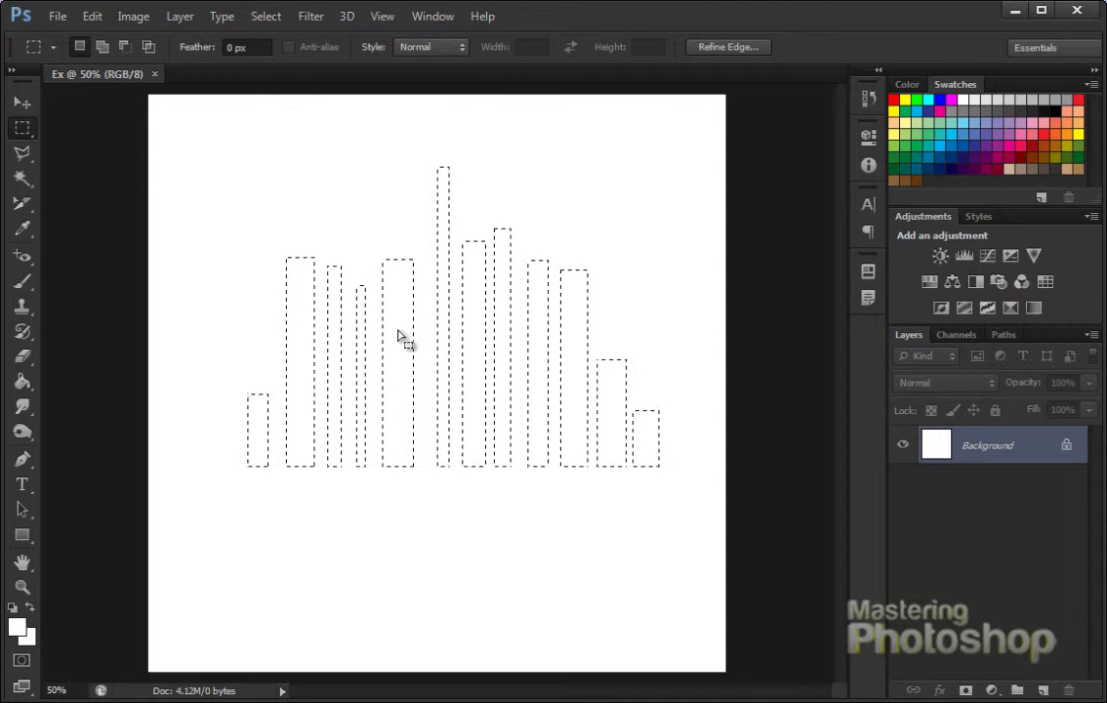
pyautogui.moveTo(403, 334); pyautogui.dragTo(392, 376)
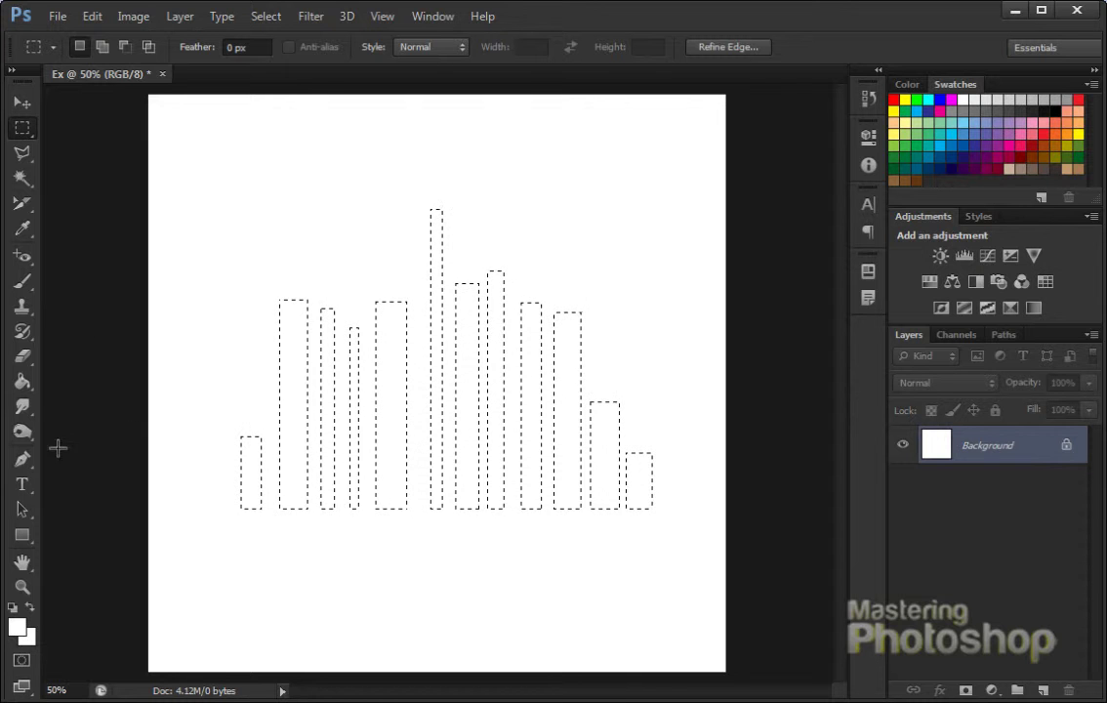
# - Fill the selected bars with a medium blue swatch using the Paint Bucket, and deselect
pyautogui.moveTo(22, 389); pyautogui.dragTo(21, 388)
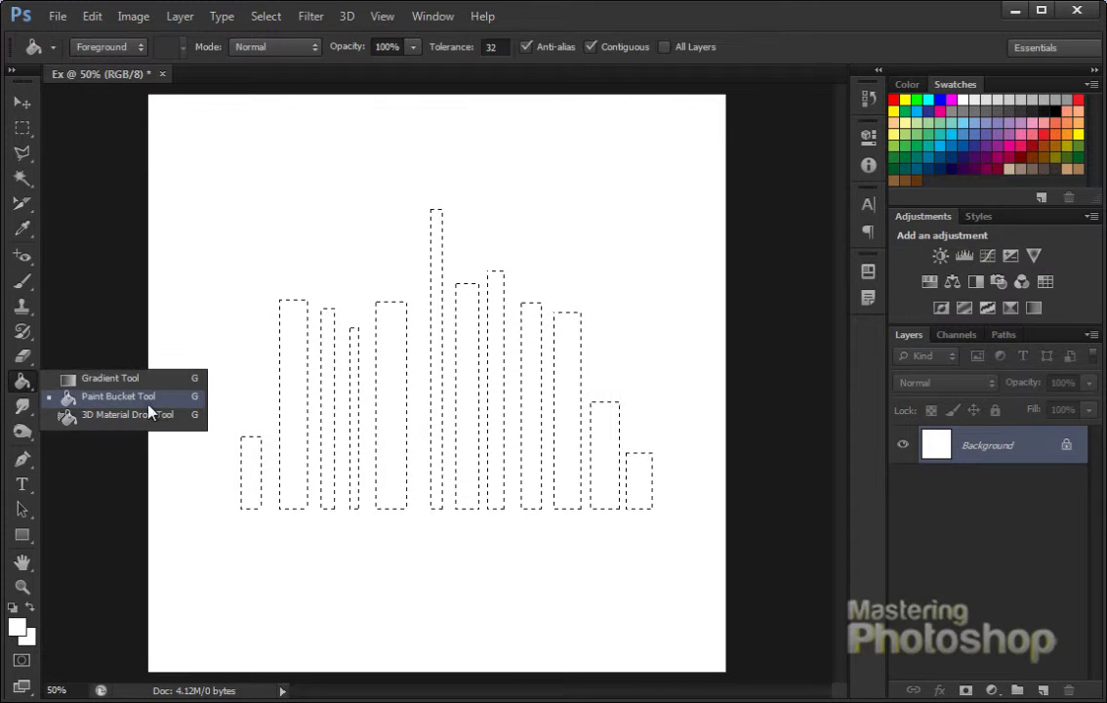
pyautogui.click(110, 393)
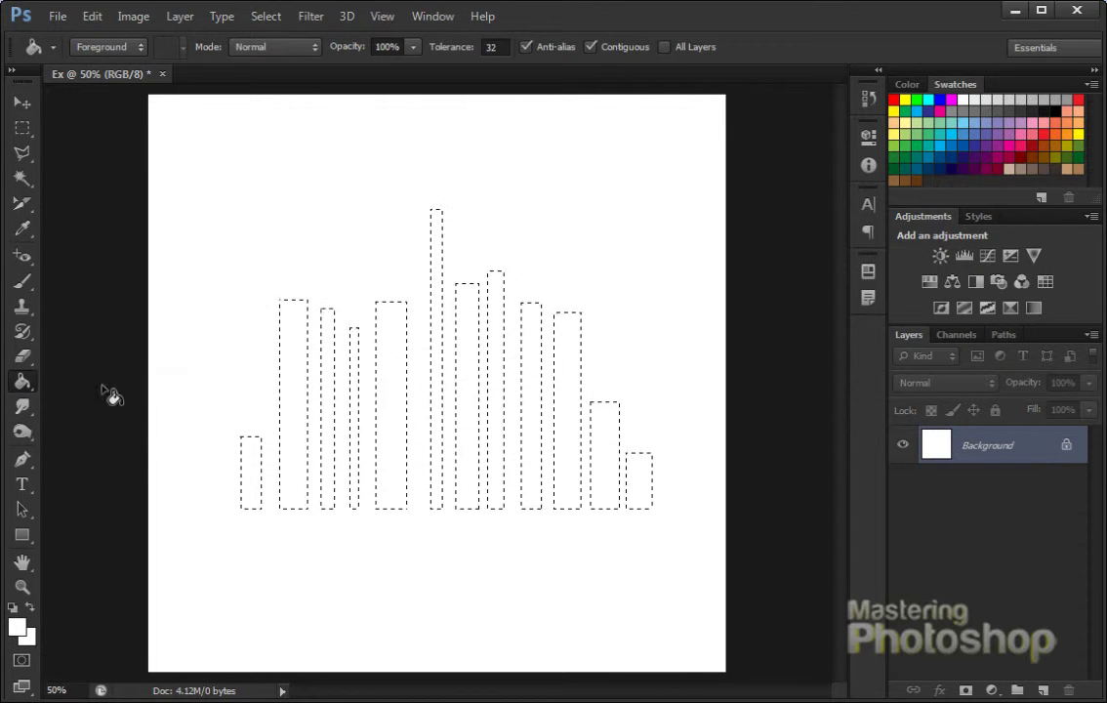
pyautogui.click(17, 626)
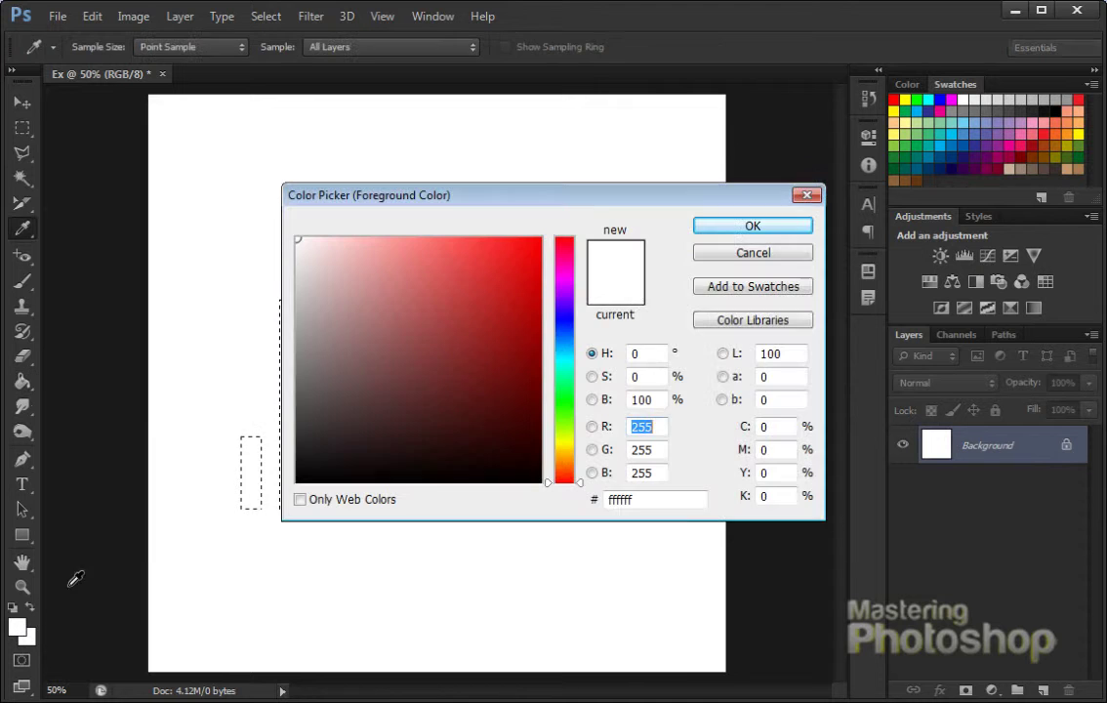
pyautogui.click(768, 256)
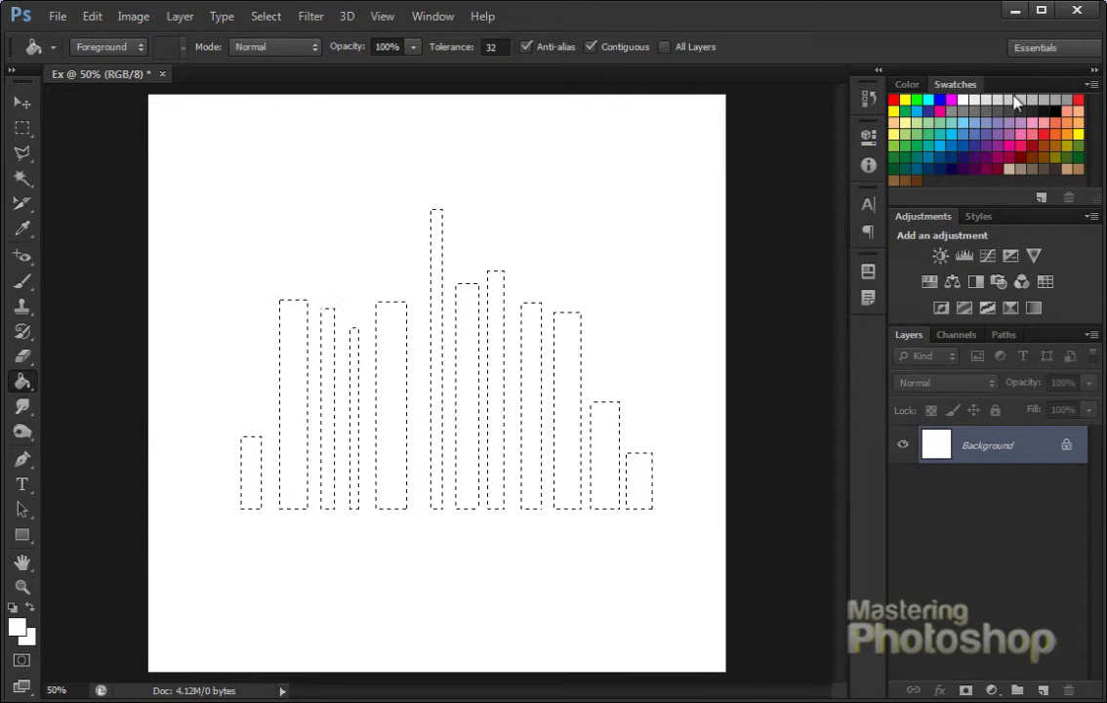
pyautogui.click(433, 16)
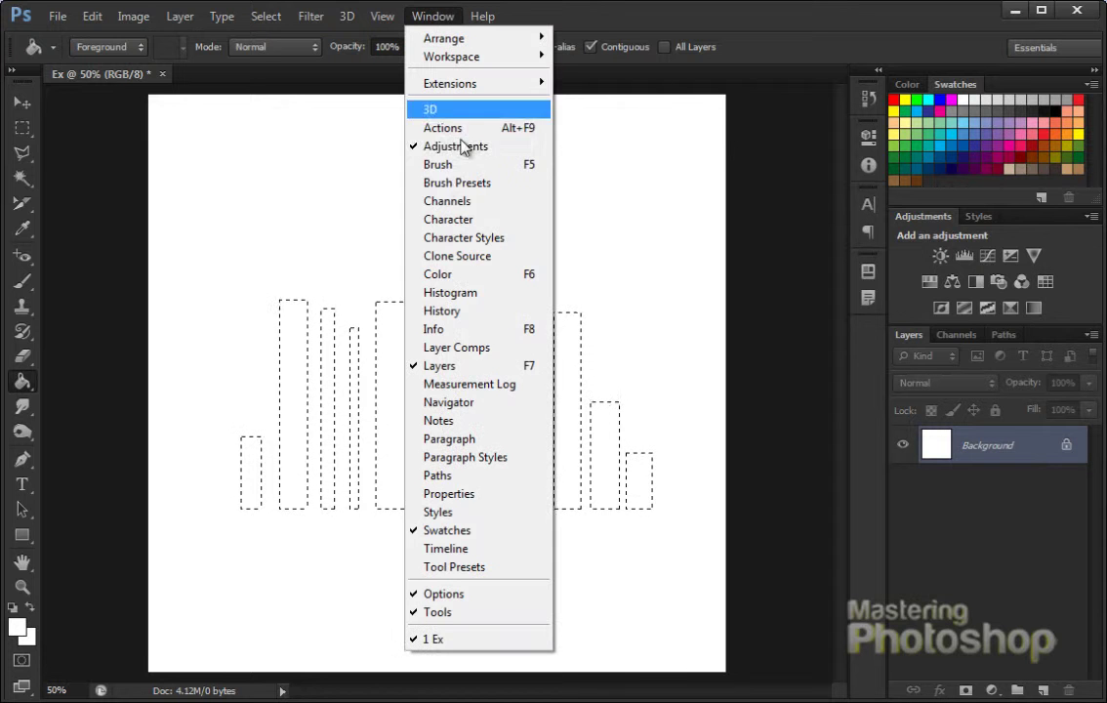
pyautogui.click(951, 151)
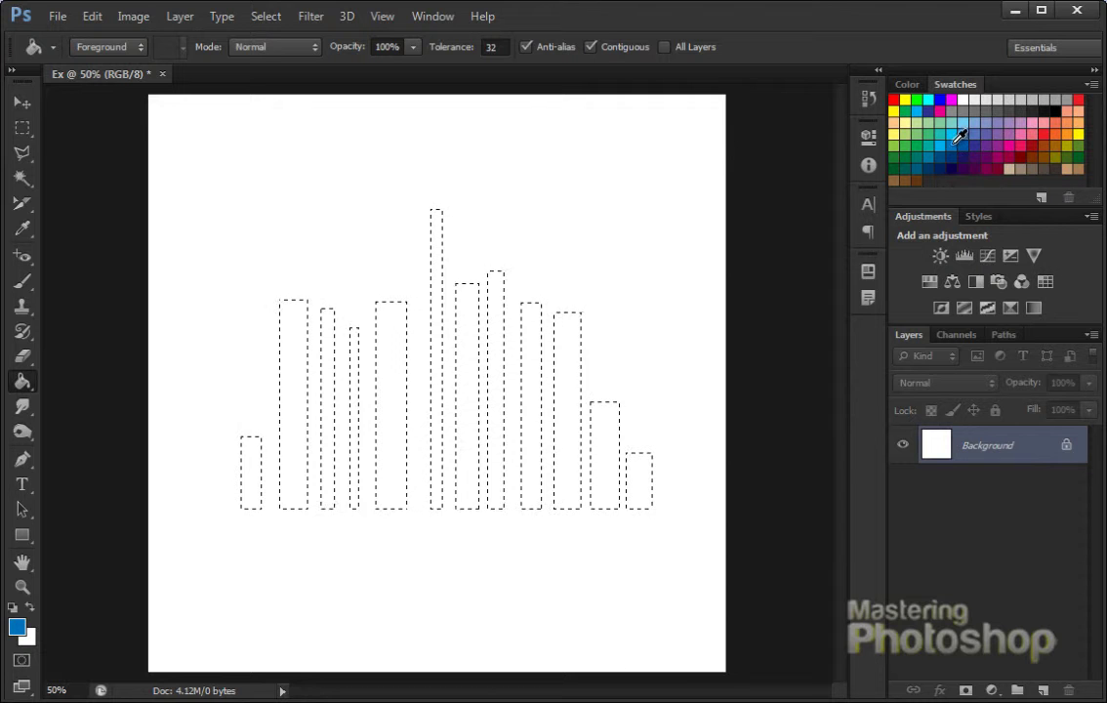
pyautogui.click(572, 394)
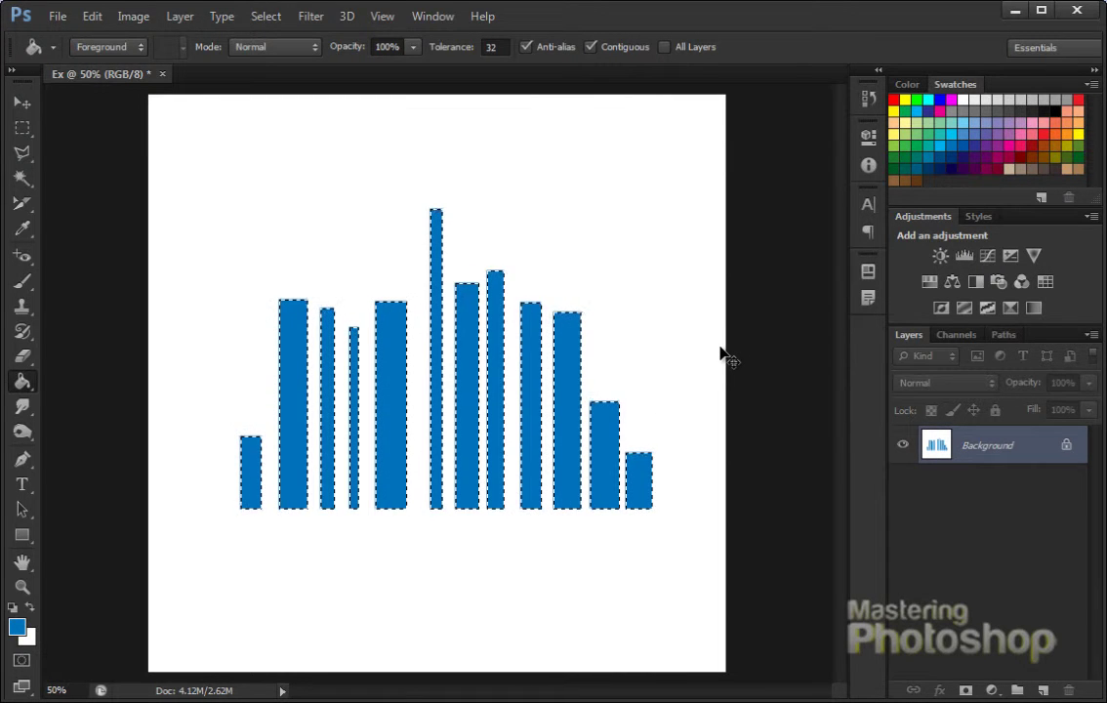
pyautogui.hotkey('ctrl', 'd')
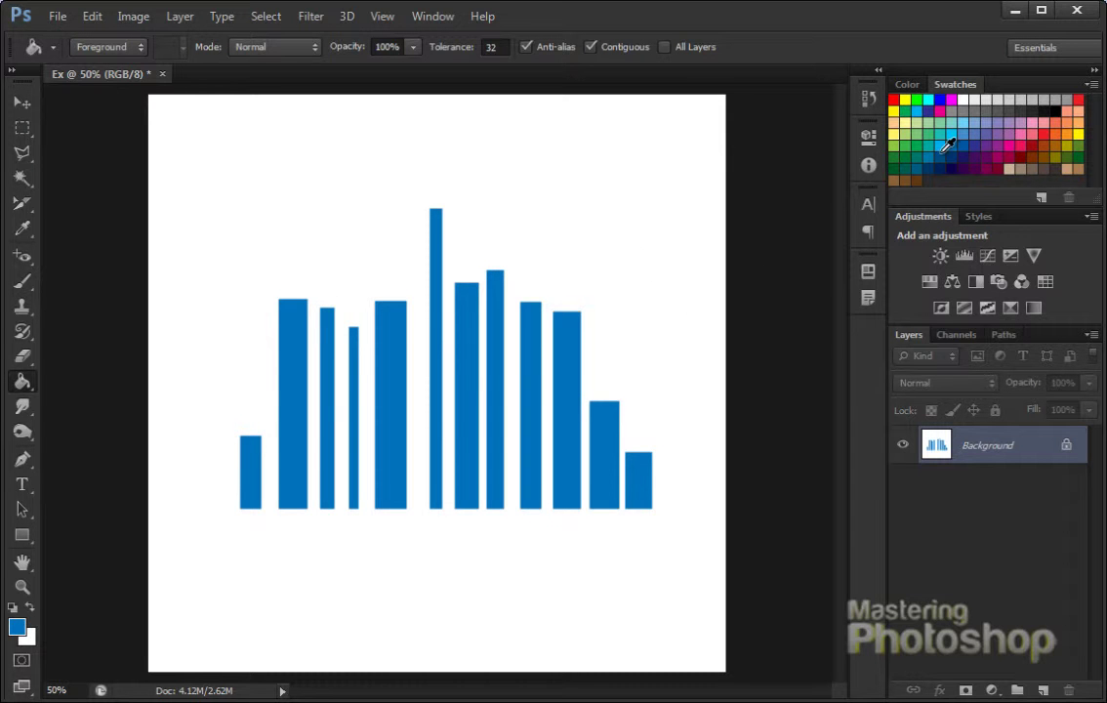
# - Recolor the tenth bar pink, the eighth red, the seventh yellow and the tallest one light green with the Paint Bucket
pyautogui.click(1025, 135)
pyautogui.click(567, 415)
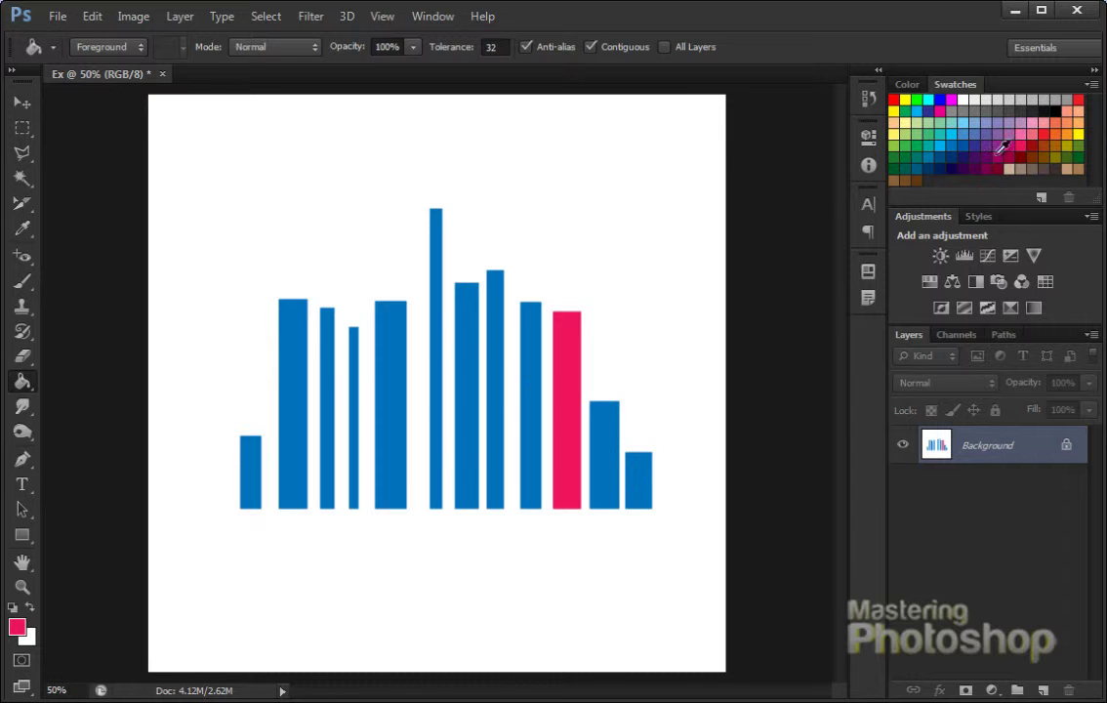
pyautogui.click(1054, 135)
pyautogui.click(494, 390)
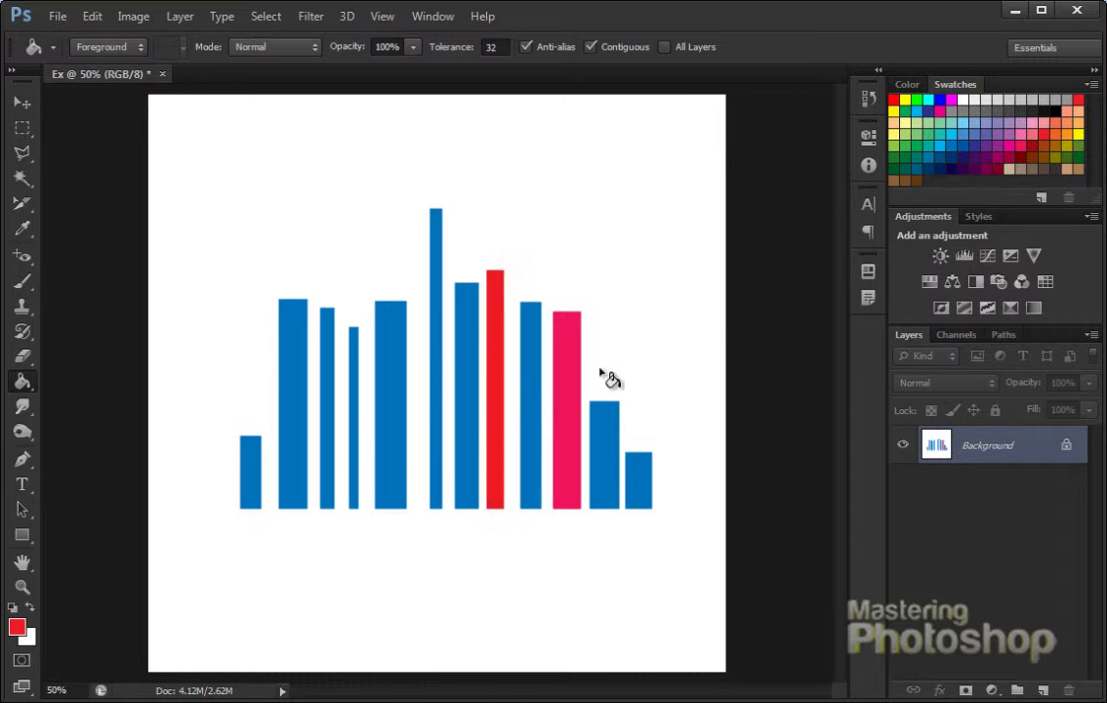
pyautogui.click(1074, 135)
pyautogui.click(466, 410)
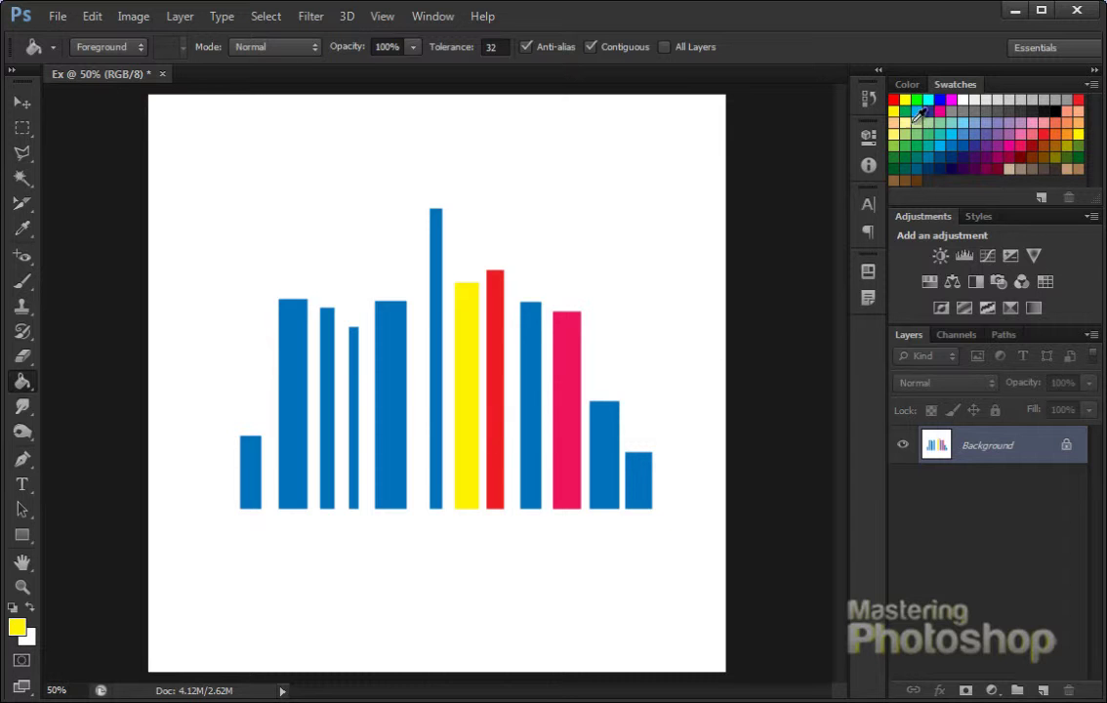
pyautogui.click(919, 133)
pyautogui.click(435, 405)
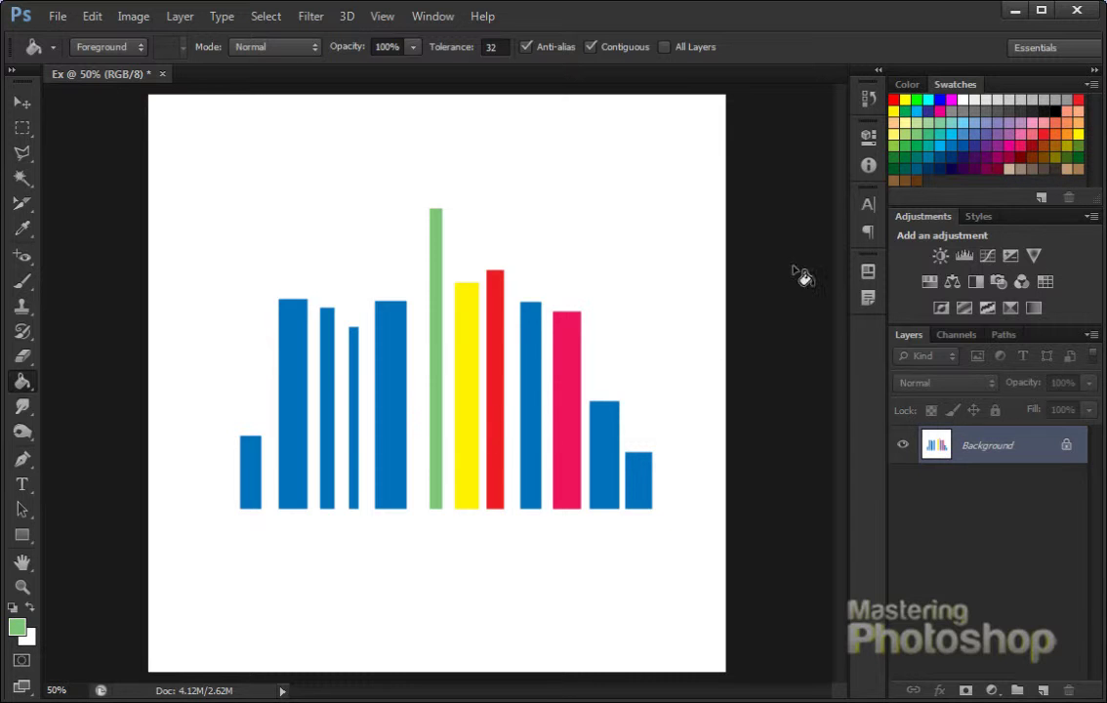
# - Fill the fifth bar bright red, the third dark blue, the second dark red and the first orange, and restore the default black and white colors
pyautogui.click(892, 100)
pyautogui.click(389, 423)
pyautogui.click(965, 156)
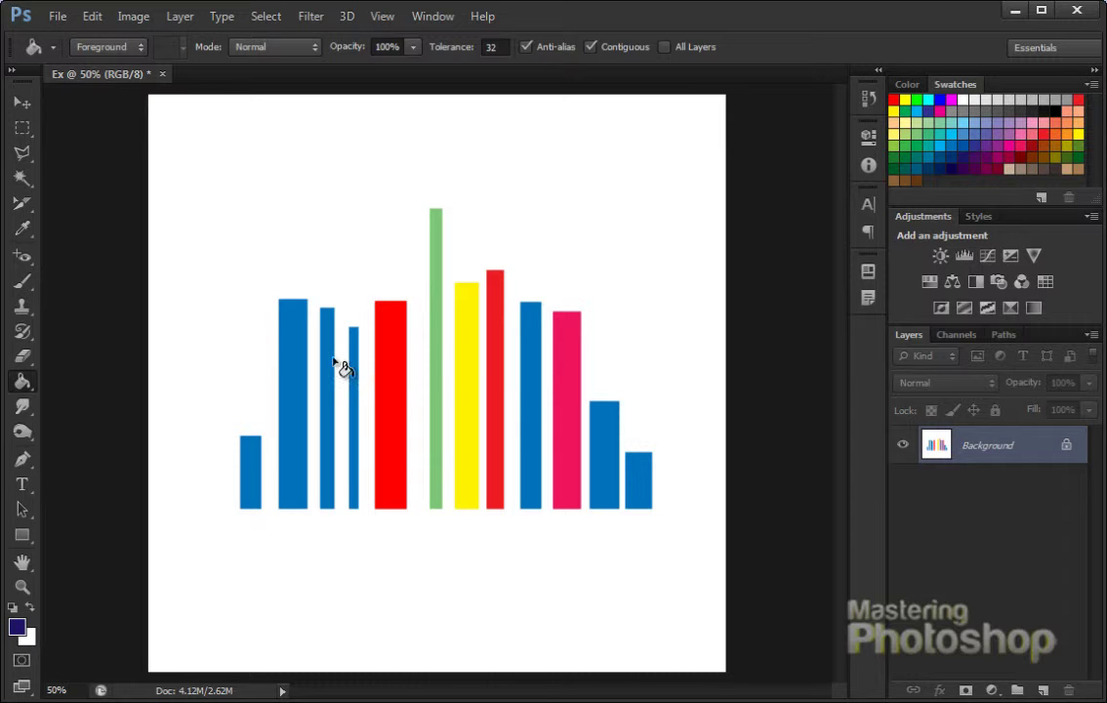
pyautogui.click(330, 368)
pyautogui.click(293, 400)
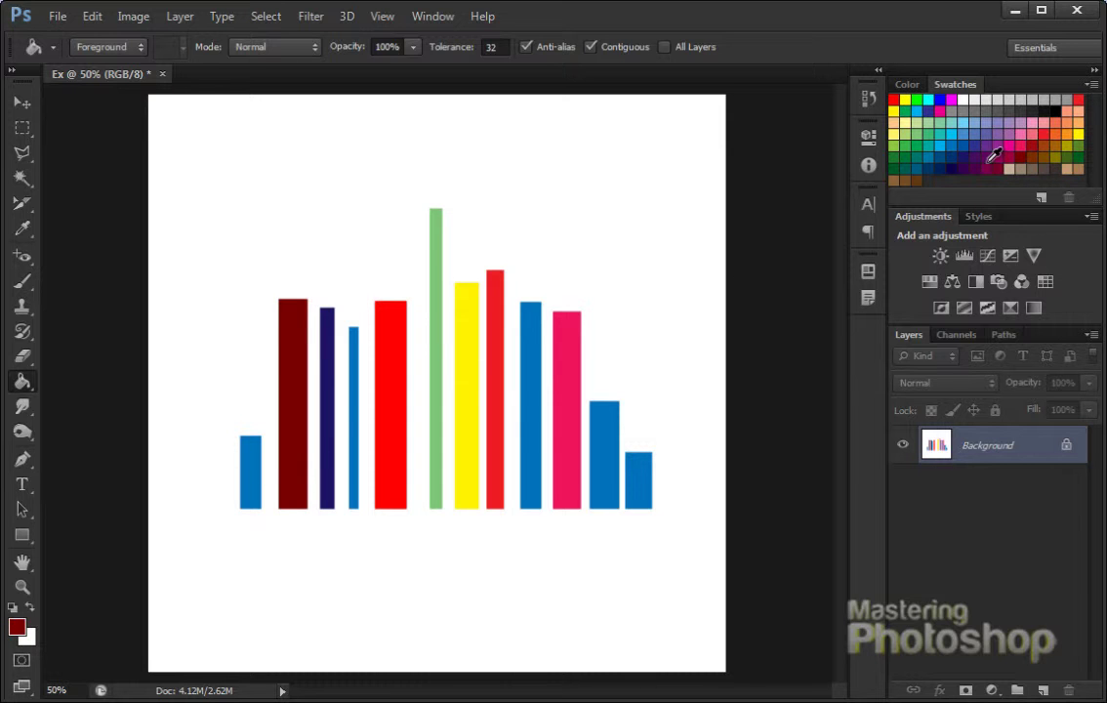
pyautogui.click(1073, 131)
pyautogui.click(254, 447)
pyautogui.press('d')
# - Inspect the upper edge of the orange bar at high magnification and fit the whole canvas back in view
pyautogui.hotkey('ctrl', '+')
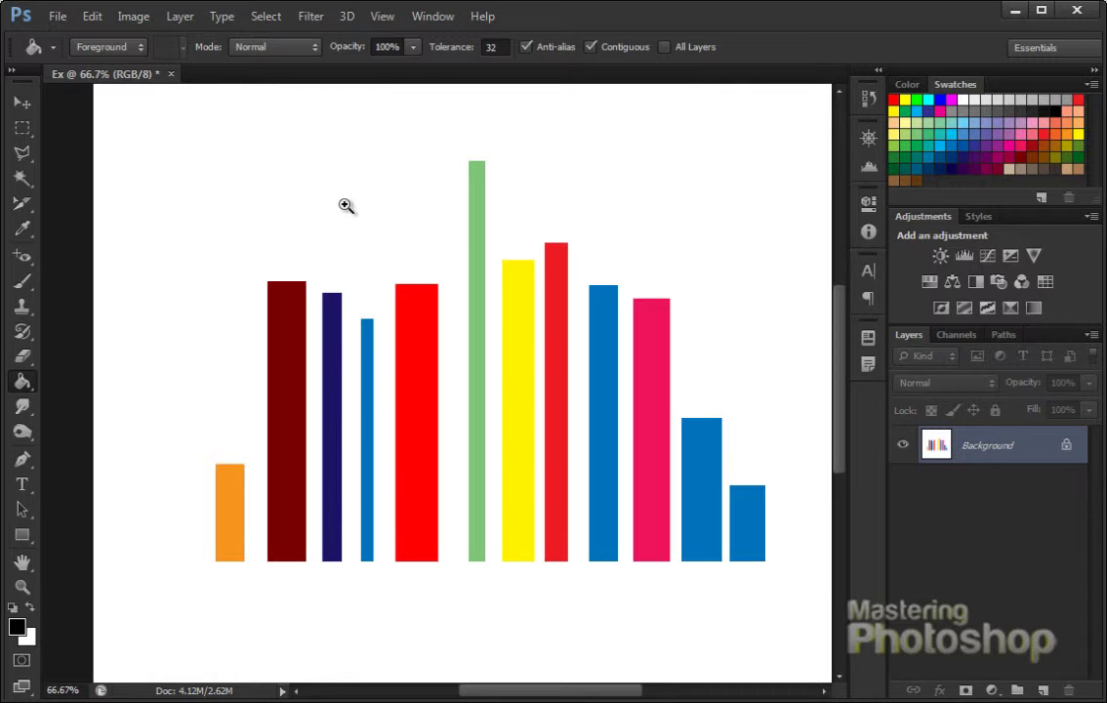
pyautogui.click(230, 462)
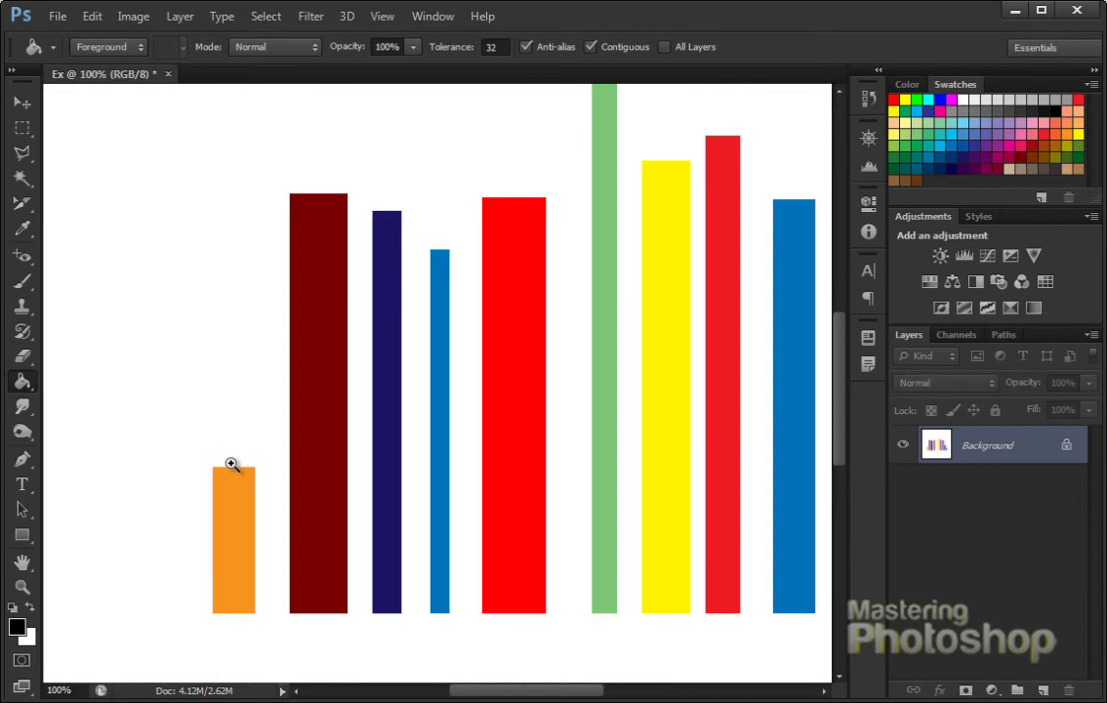
pyautogui.click(239, 461)
pyautogui.click(236, 457)
pyautogui.click(250, 474)
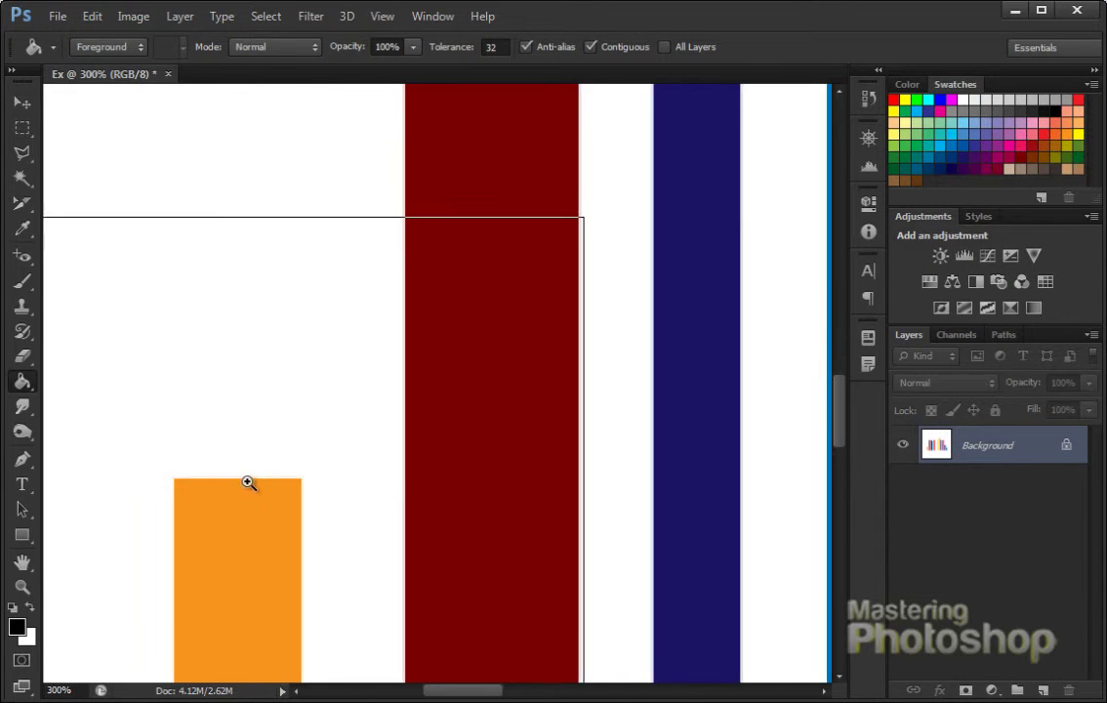
pyautogui.hotkey('ctrl', '0')
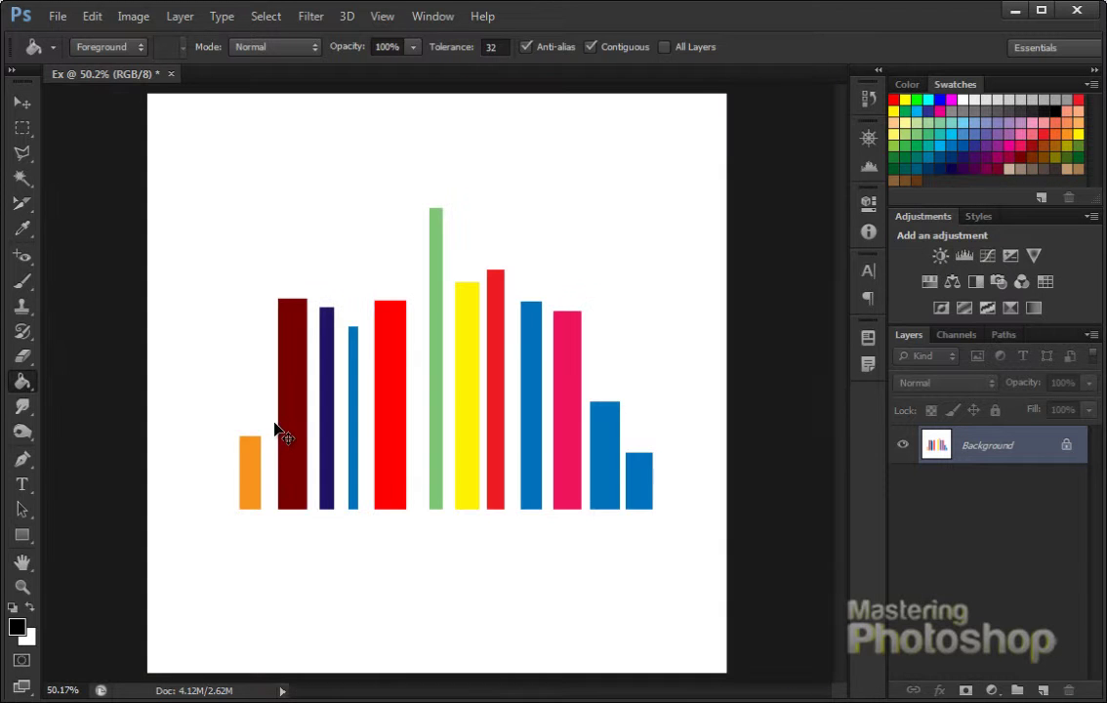
# - Examine the orange and dark red bars up close, and view the whole canvas again at 50% magnification
pyautogui.moveTo(208, 393); pyautogui.dragTo(305, 469)
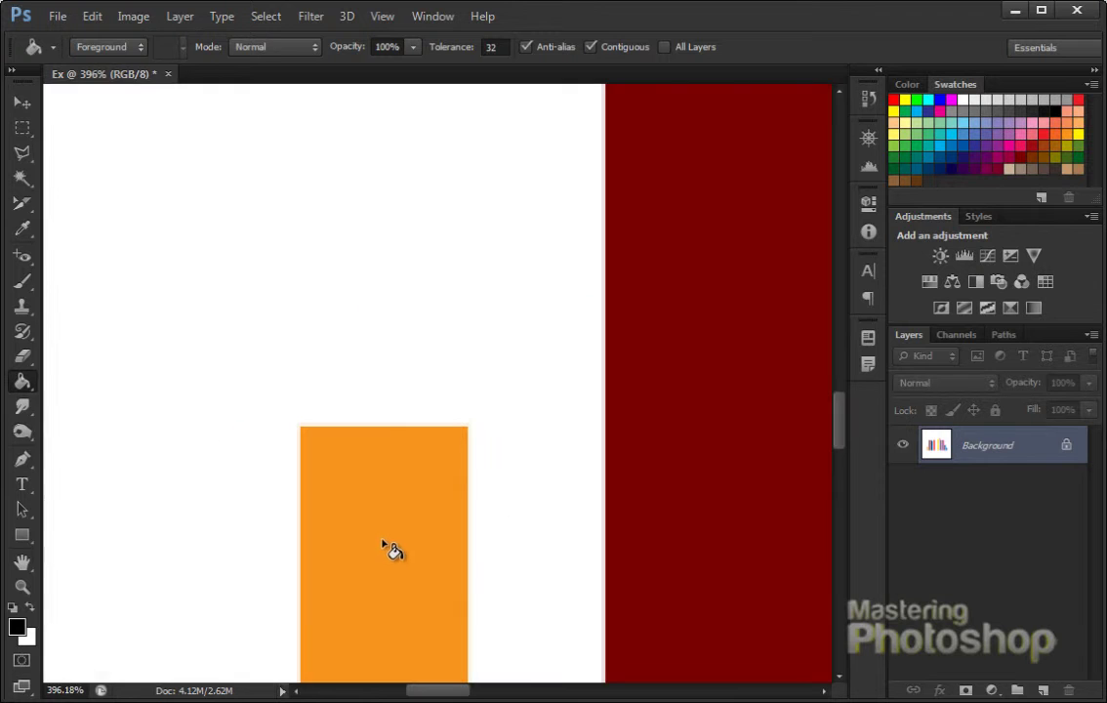
pyautogui.hotkey('ctrl', '0')
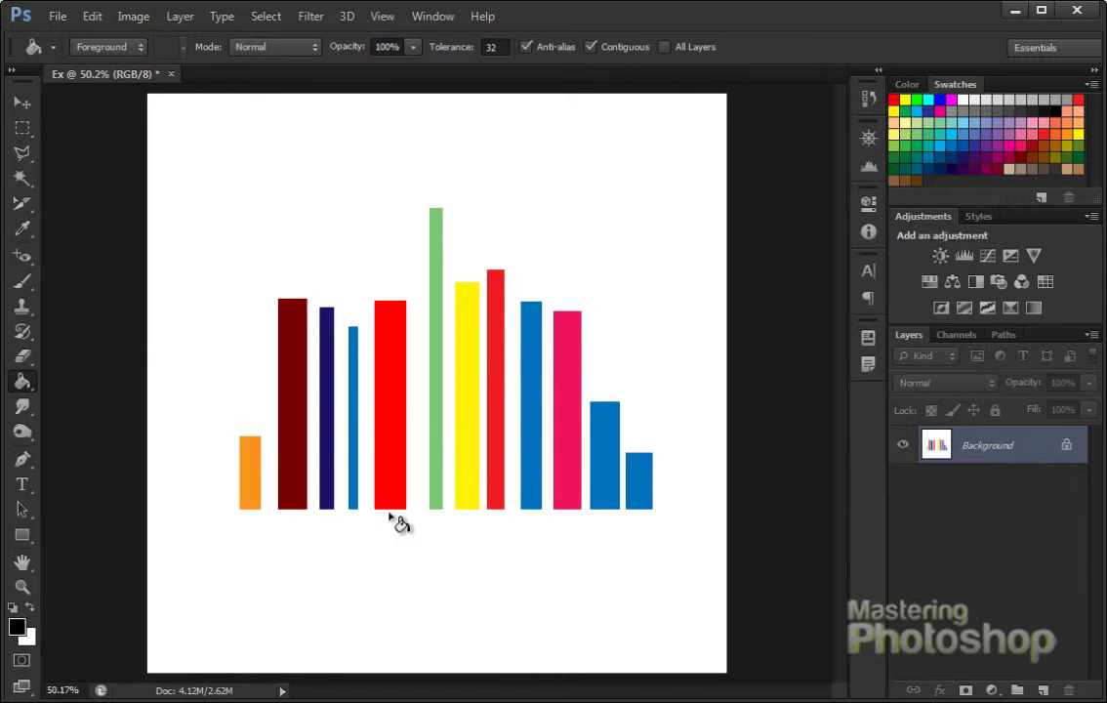
pyautogui.keyDown('ctrl'); pyautogui.click(269, 445); pyautogui.keyUp('ctrl')
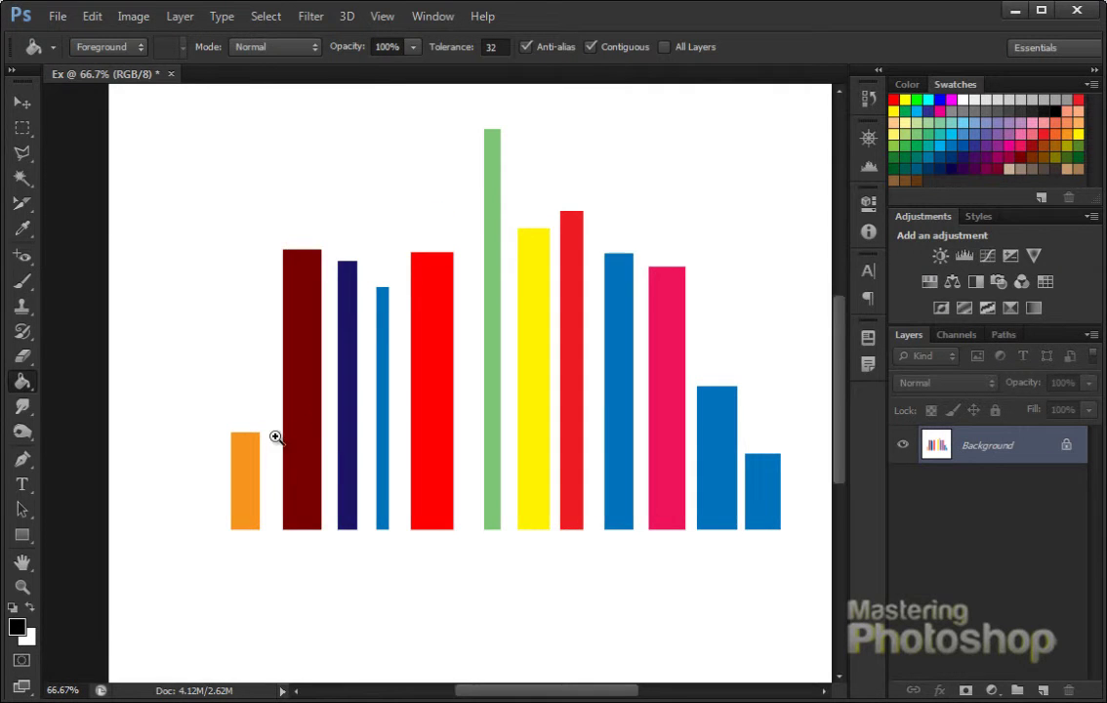
pyautogui.keyDown('ctrl'); pyautogui.click(272, 439); pyautogui.keyUp('ctrl')
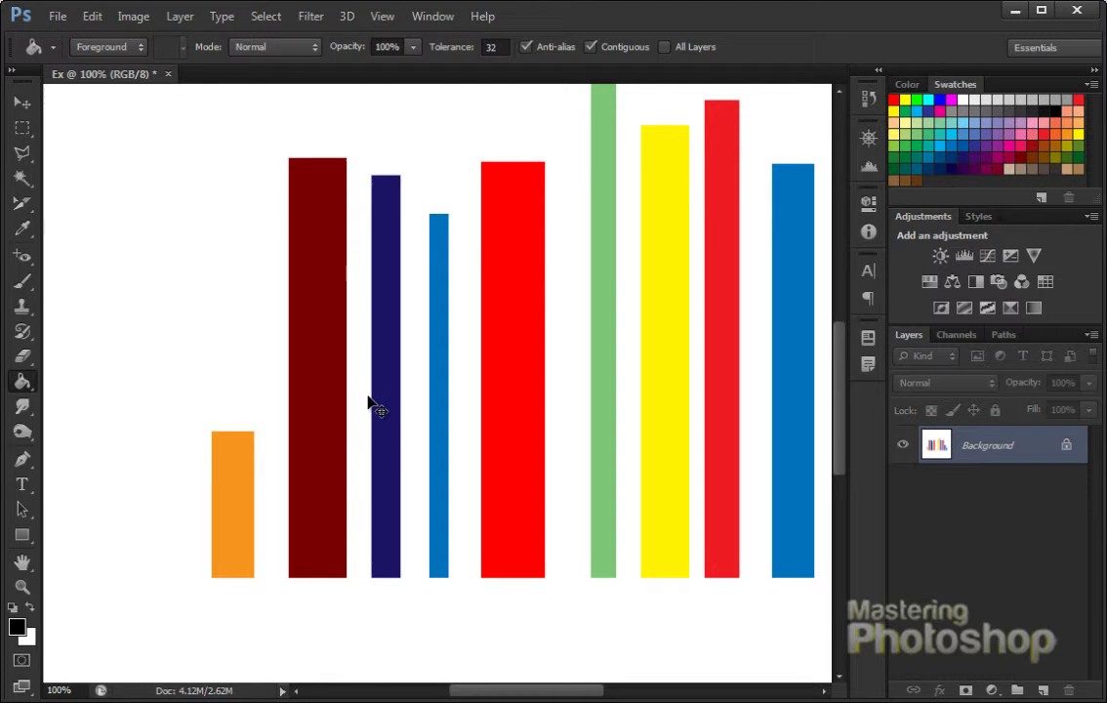
pyautogui.hotkey('ctrl', '+')
pyautogui.hotkey('ctrl', '-')
pyautogui.hotkey('ctrl', '-')
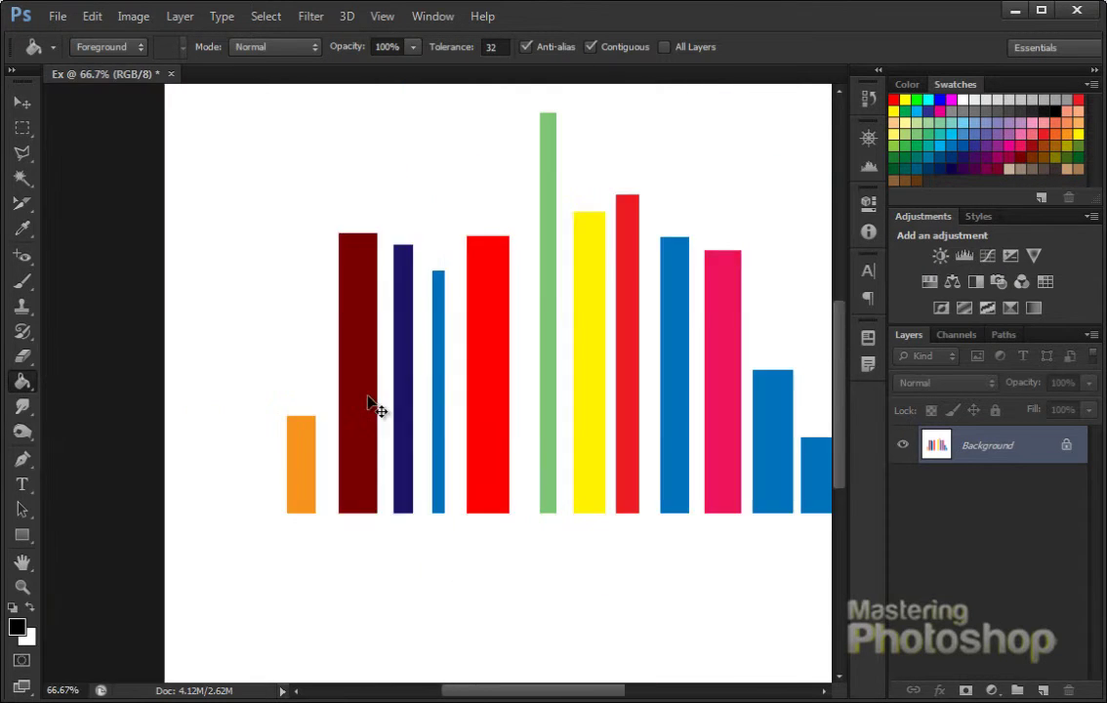
pyautogui.hotkey('ctrl', '-')
pyautogui.hotkey('ctrl', '-')
pyautogui.hotkey('ctrl', '+')
pyautogui.hotkey('ctrl', '+')
pyautogui.hotkey('ctrl', '-')
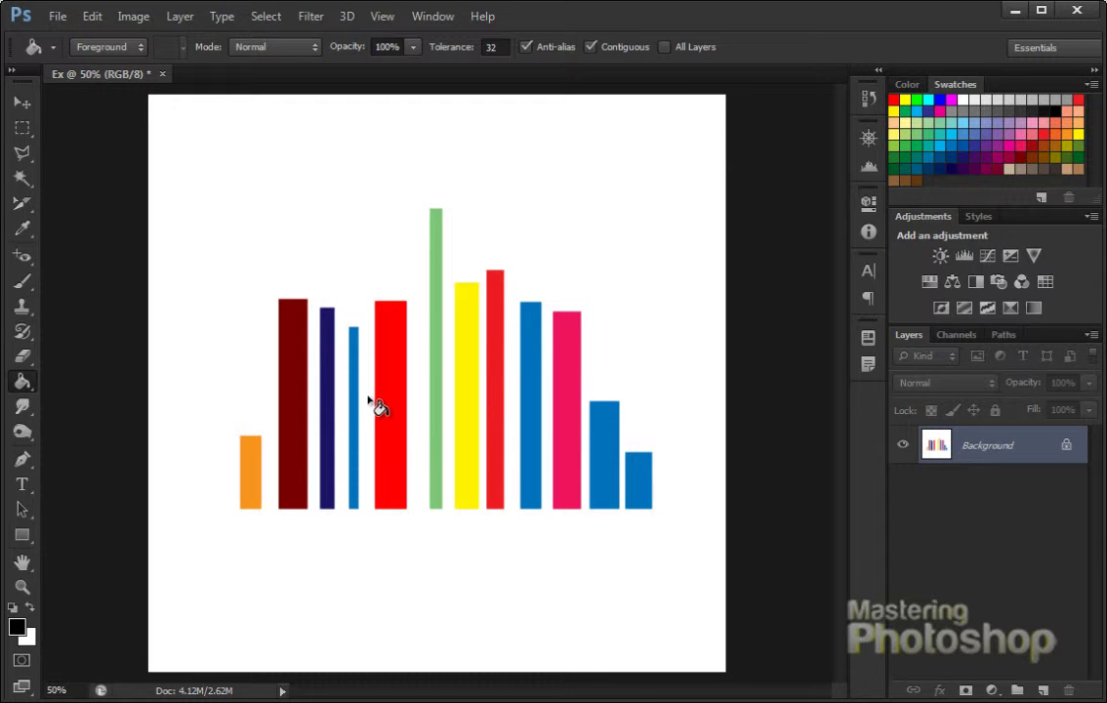
# - Outline a closed six-sided area with the Polygonal Lasso that crosses the top of the orange bar diagonally
pyautogui.hotkey('ctrl', '+')
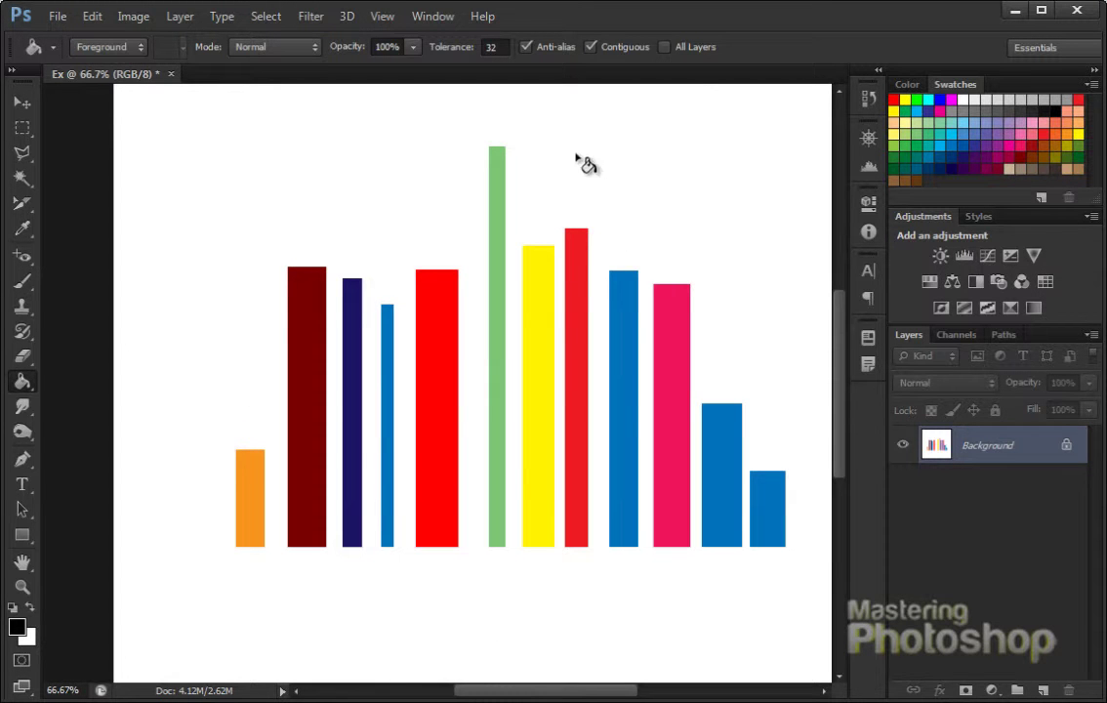
pyautogui.hotkey('ctrl', '+')
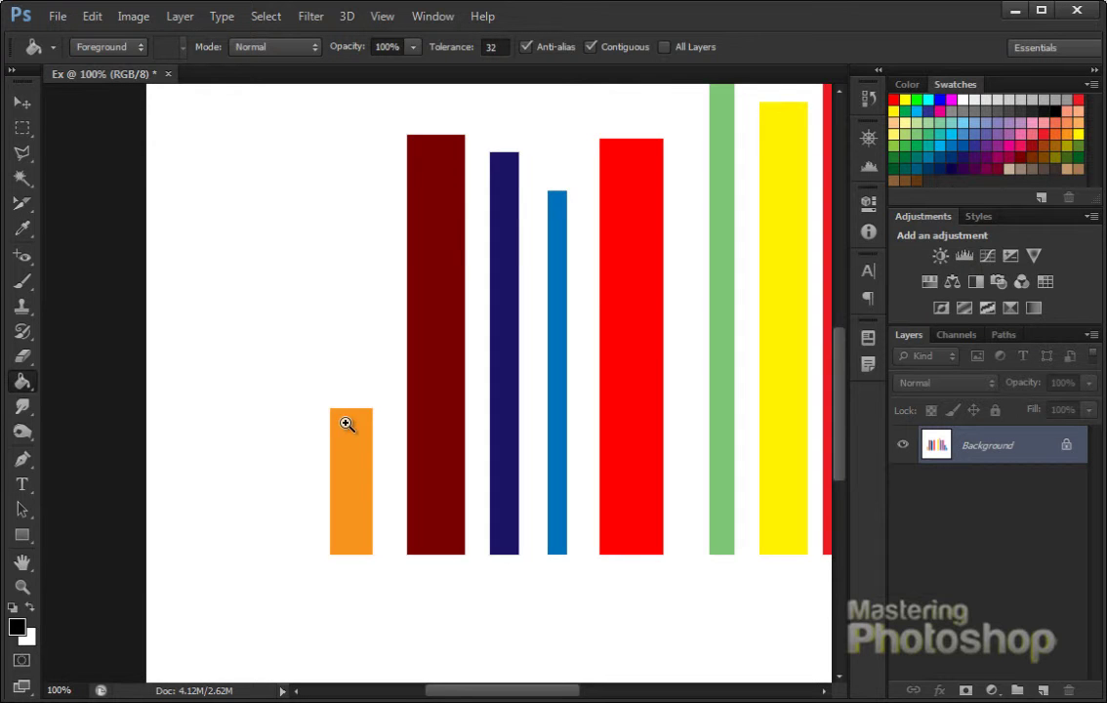
pyautogui.click(347, 424)
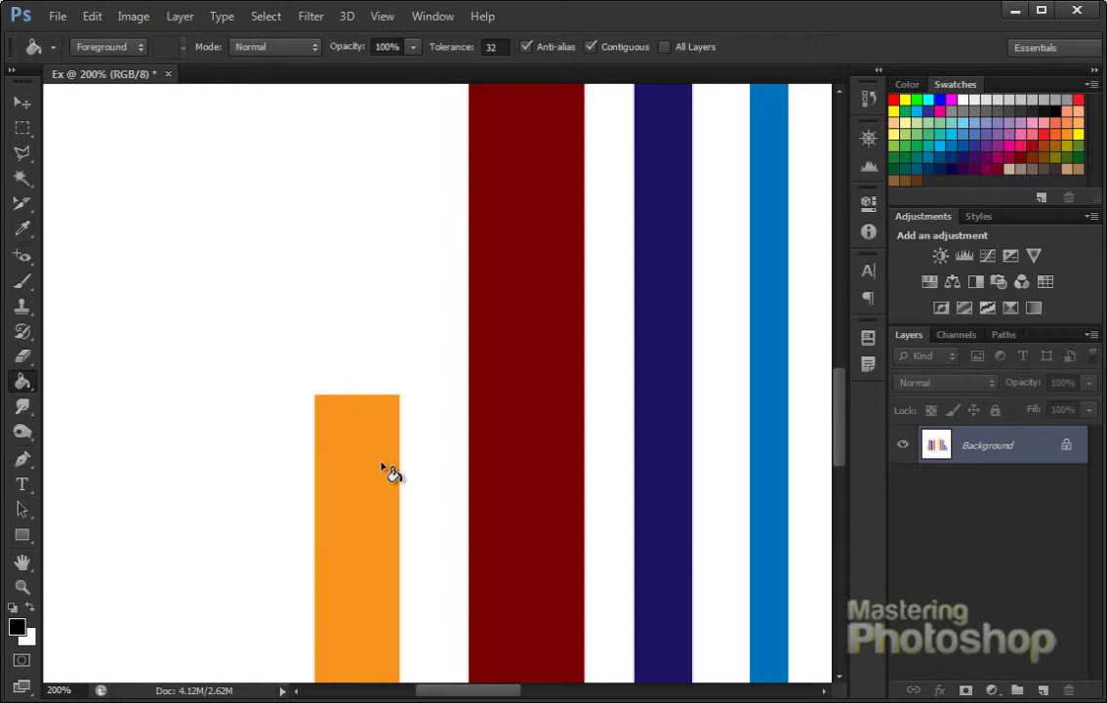
pyautogui.click(367, 421)
pyautogui.moveTo(377, 427); pyautogui.dragTo(391, 277)
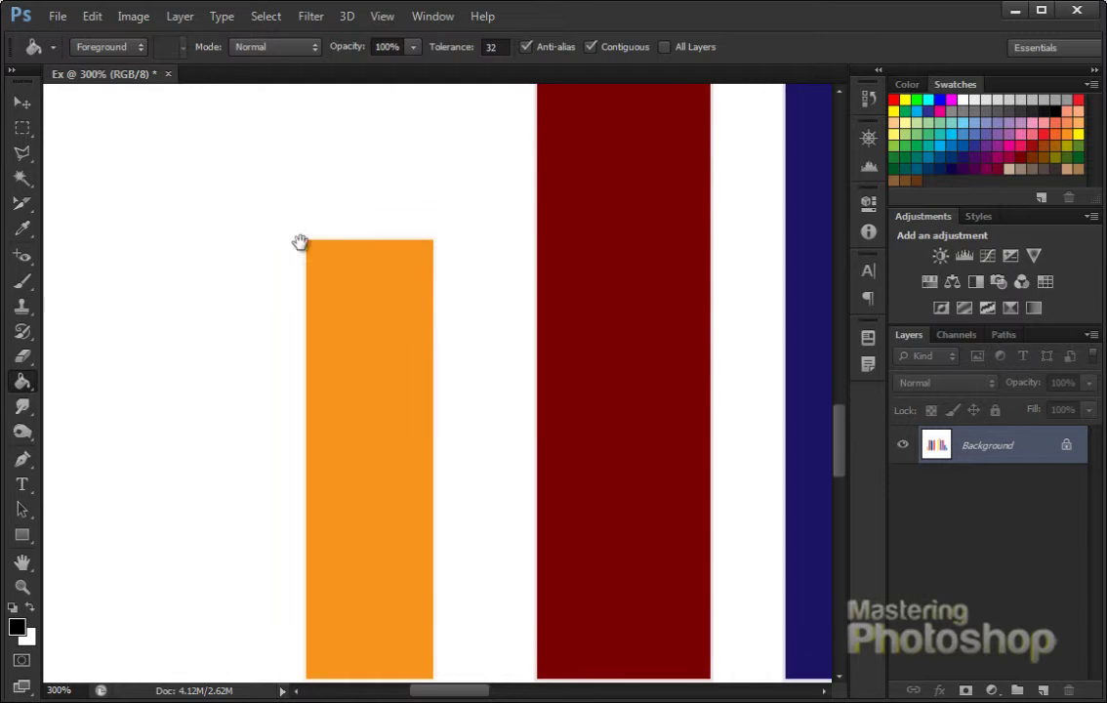
pyautogui.click(21, 154)
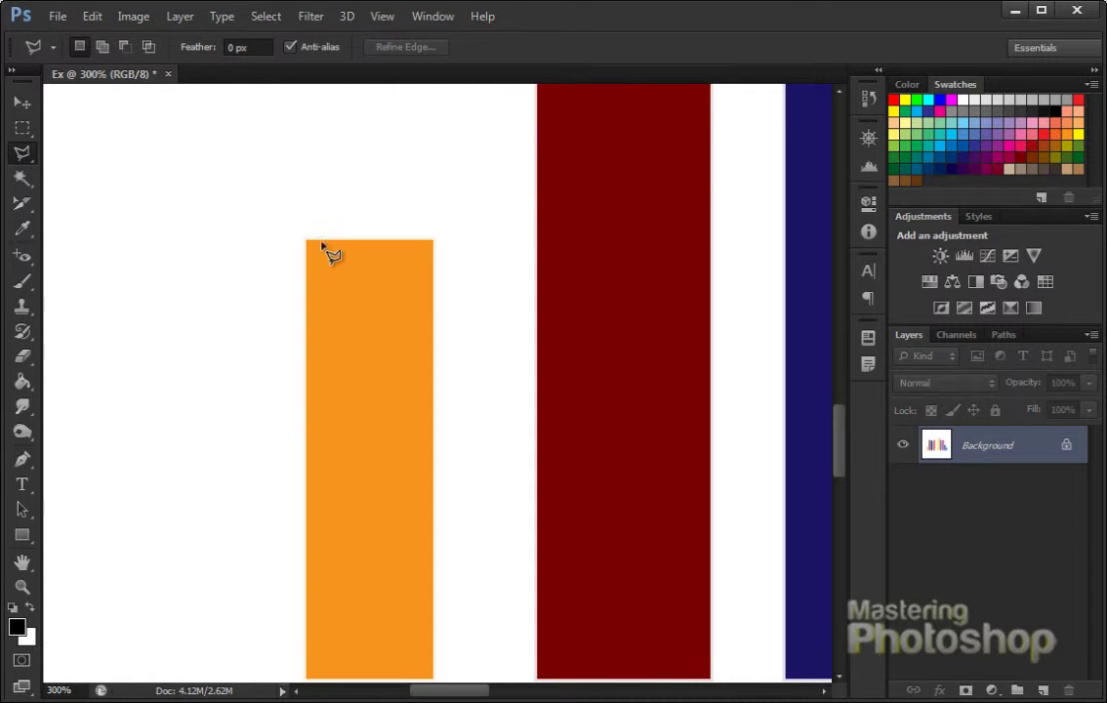
pyautogui.click(273, 401)
pyautogui.click(458, 231)
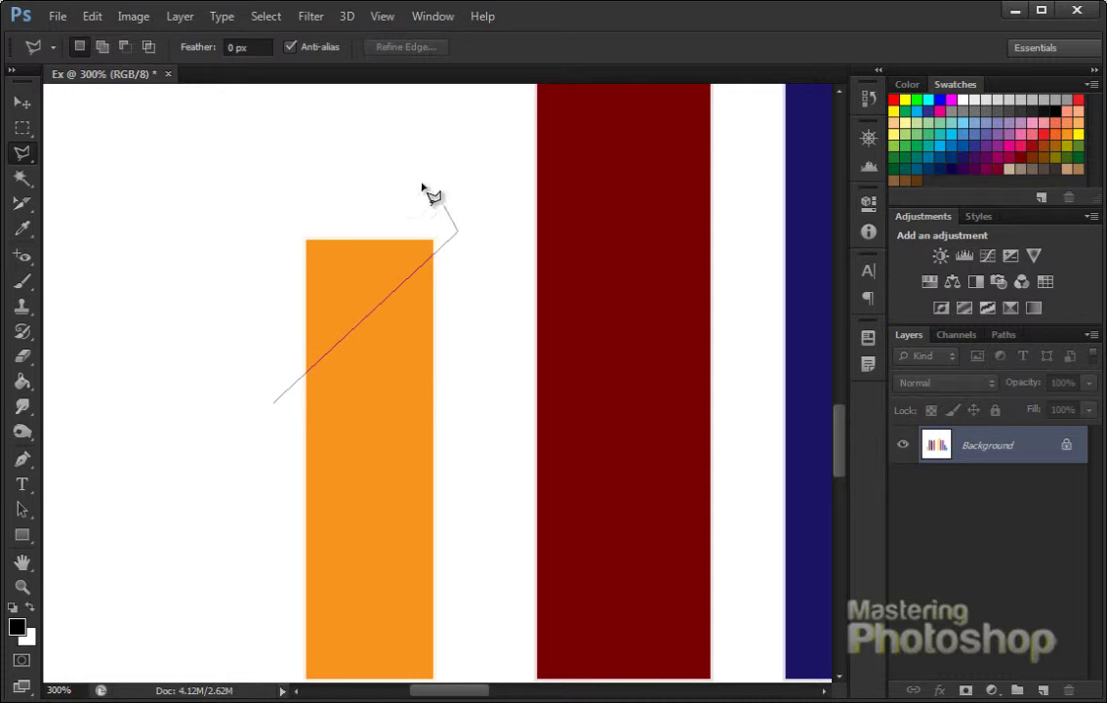
pyautogui.click(321, 132)
pyautogui.click(226, 167)
pyautogui.click(193, 286)
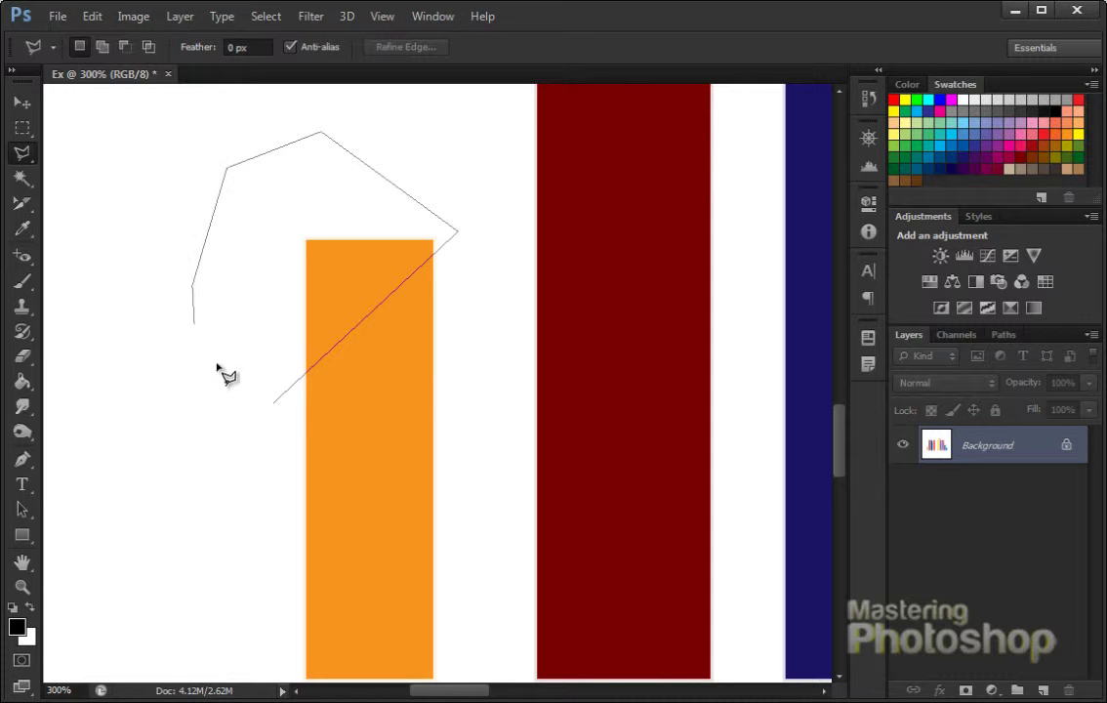
pyautogui.click(271, 404)
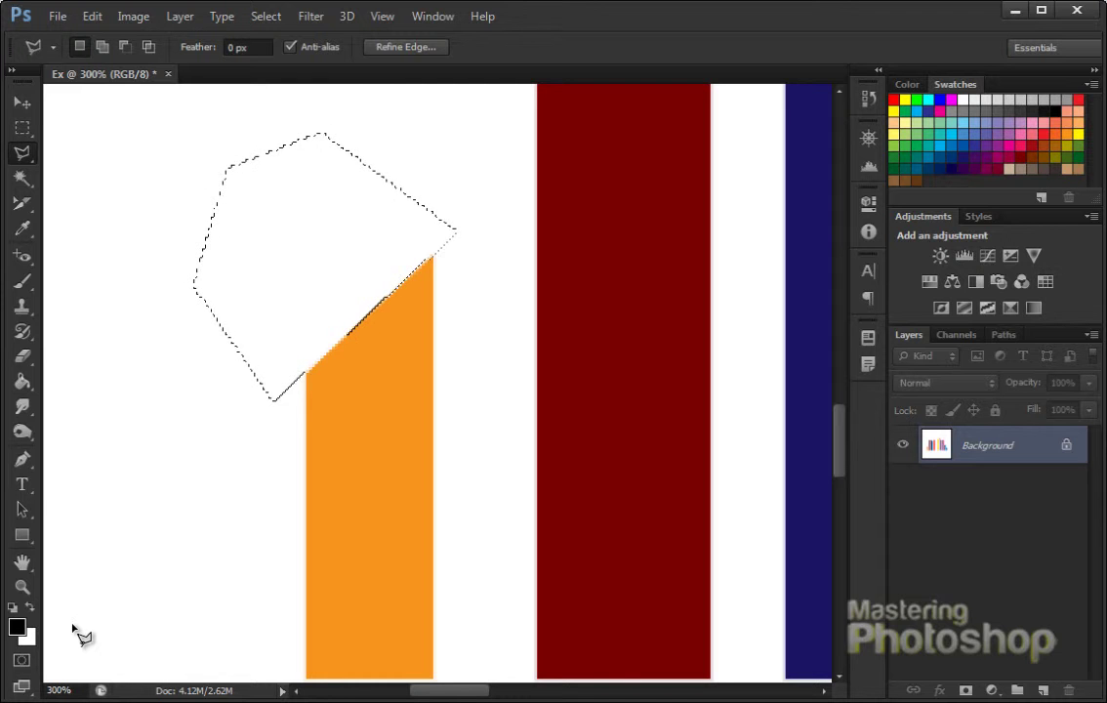
# - Fill the polygonal selection with black and try out red and purple shades for the foreground color without applying them
pyautogui.hotkey('alt', 'BackSpace')
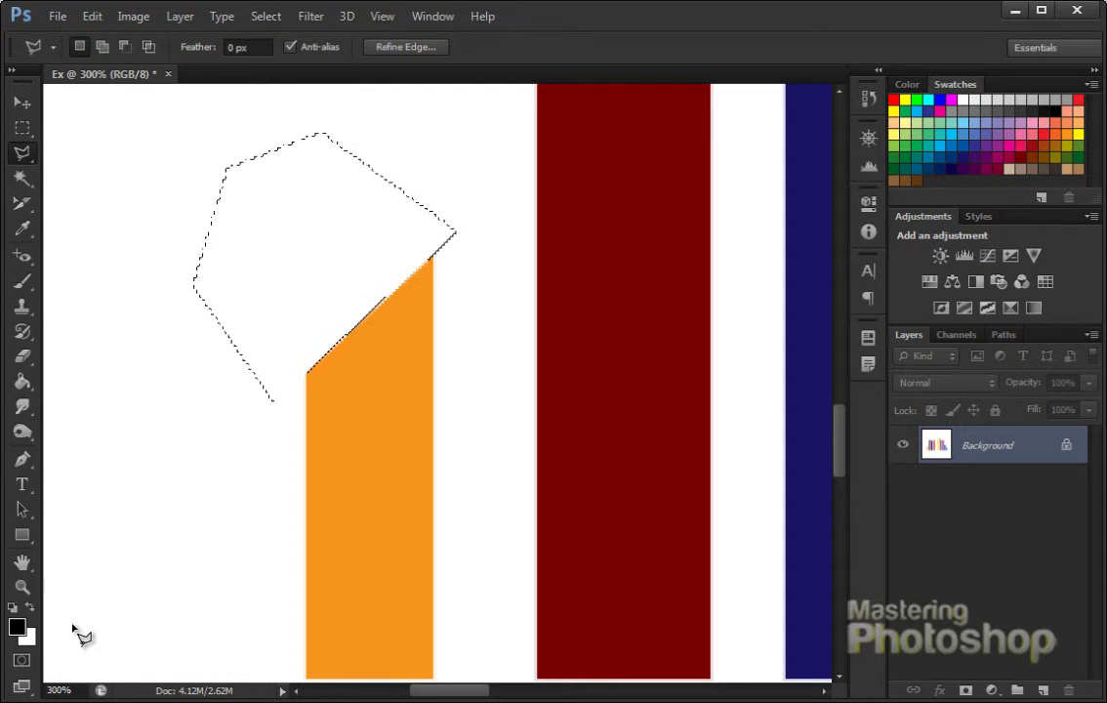
pyautogui.press('alt')
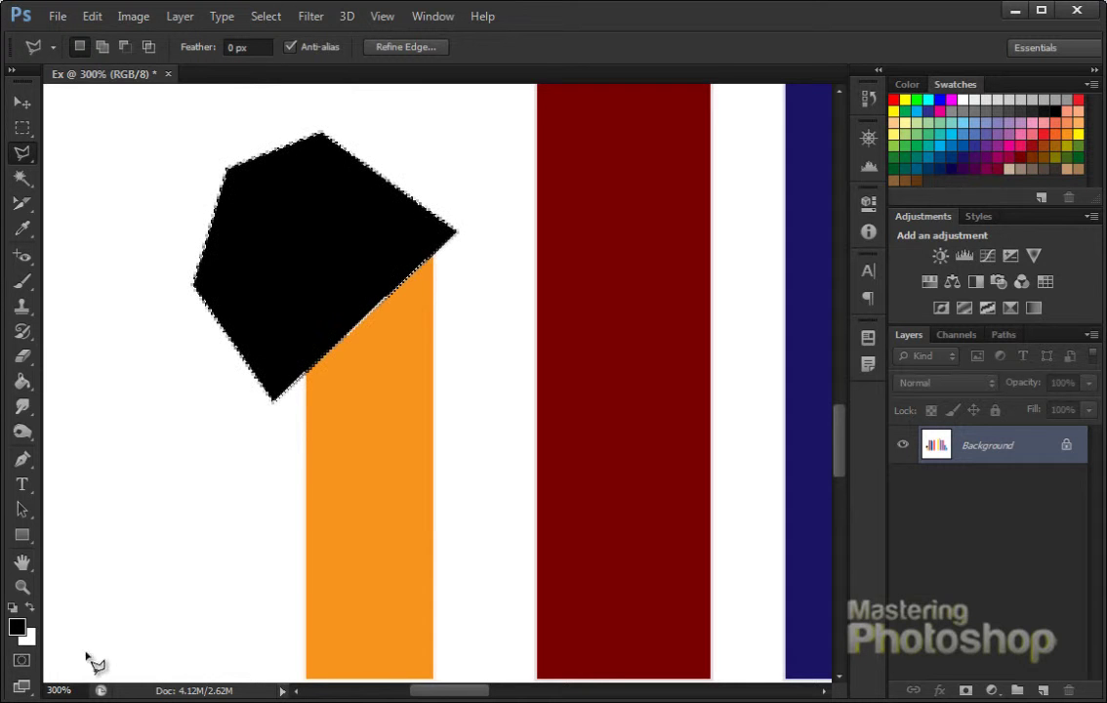
pyautogui.click(17, 627)
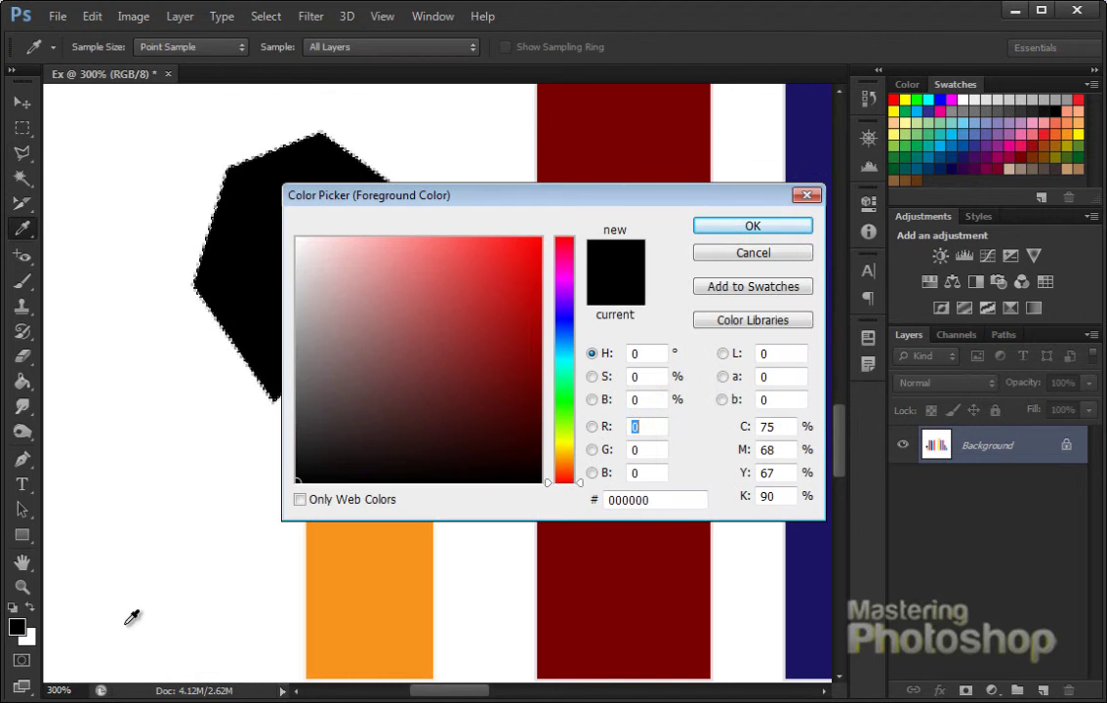
pyautogui.click(496, 251)
pyautogui.click(485, 346)
pyautogui.click(421, 275)
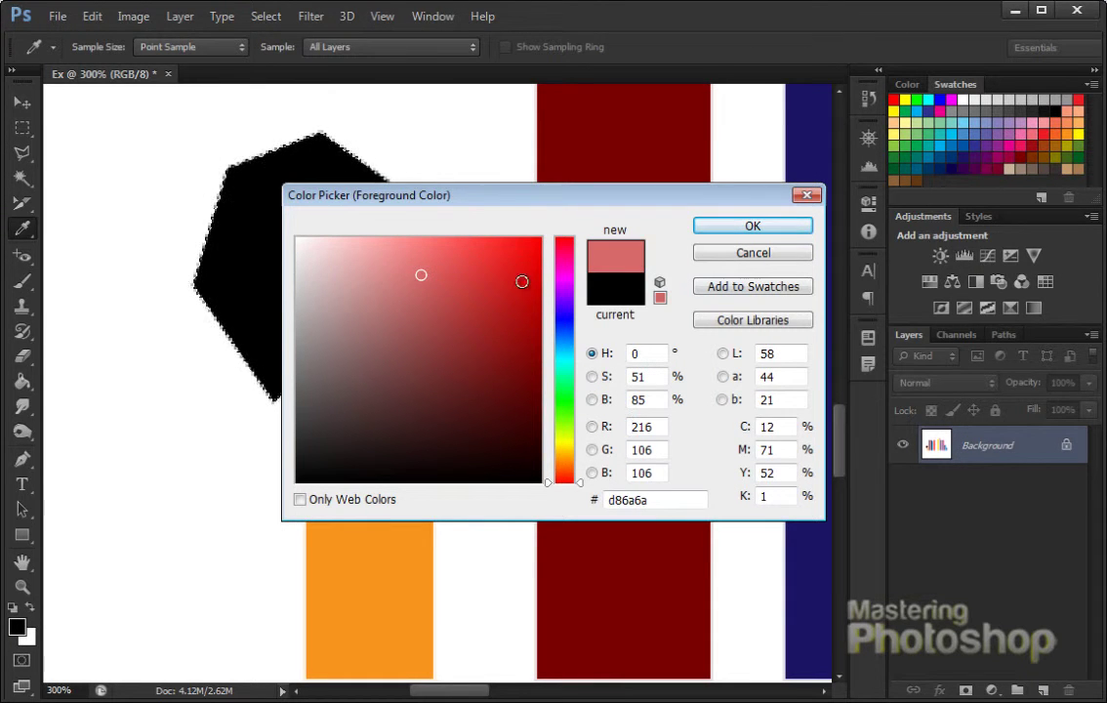
pyautogui.moveTo(559, 395); pyautogui.dragTo(564, 308)
pyautogui.click(392, 336)
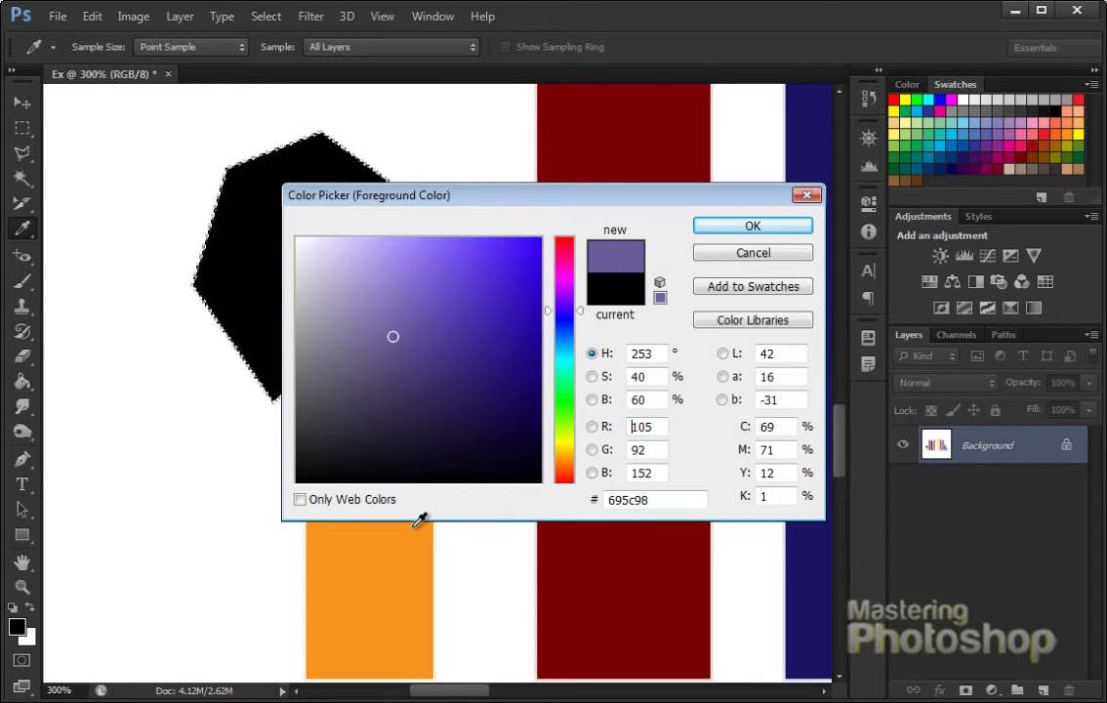
pyautogui.press('Escape')
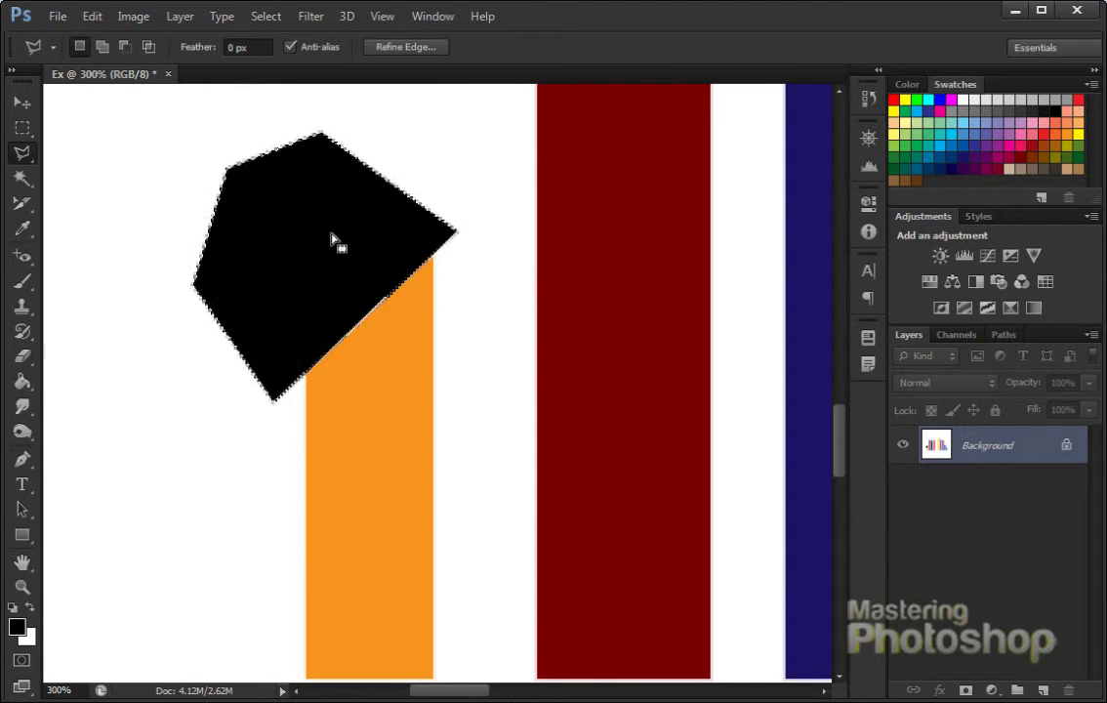
# - Fill the selection over the orange bar's top with the white background color, deselect, and disable Anti-alias for the lasso
pyautogui.hotkey('ctrl', 'BackSpace')
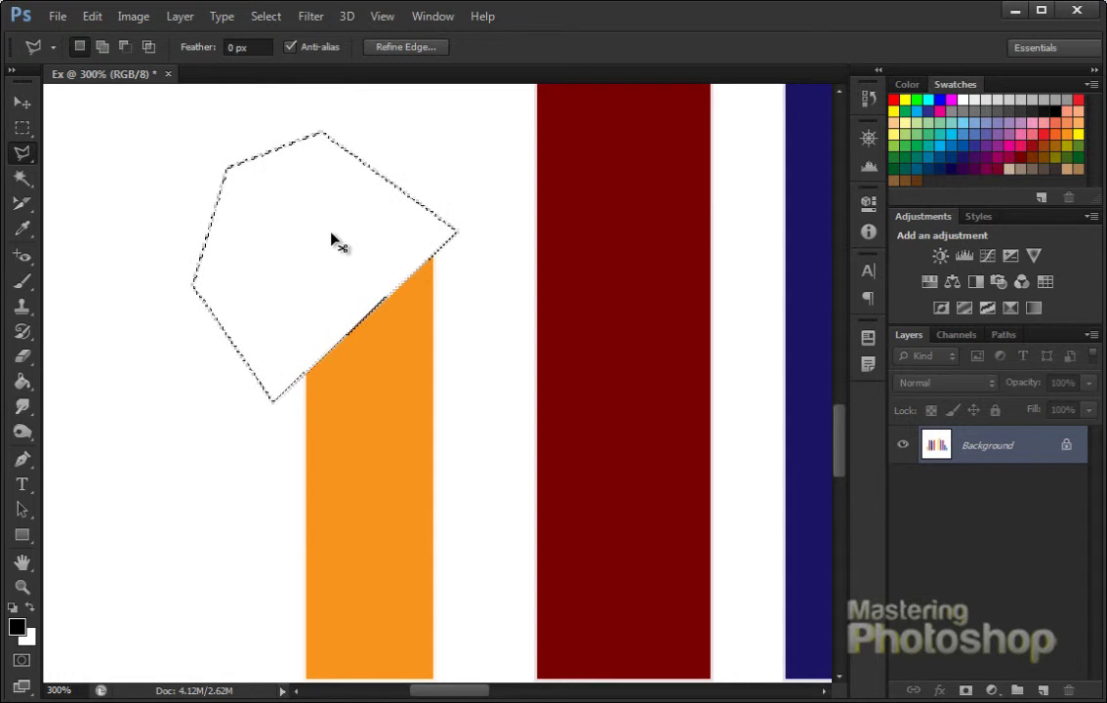
pyautogui.hotkey('ctrl', 'd')
pyautogui.hotkey('ctrl', '-')
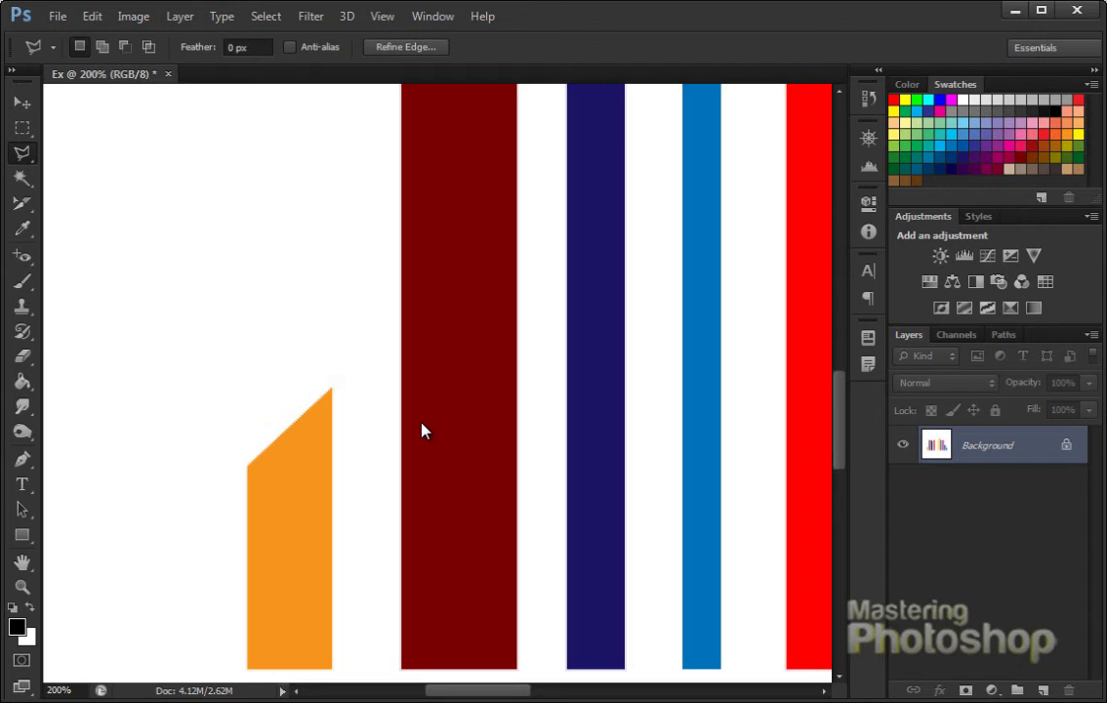
# - Slant the dark red bar's top by lassoing its upper corner, making white the foreground color and filling the selection with it
pyautogui.hotkey('ctrl', '-')
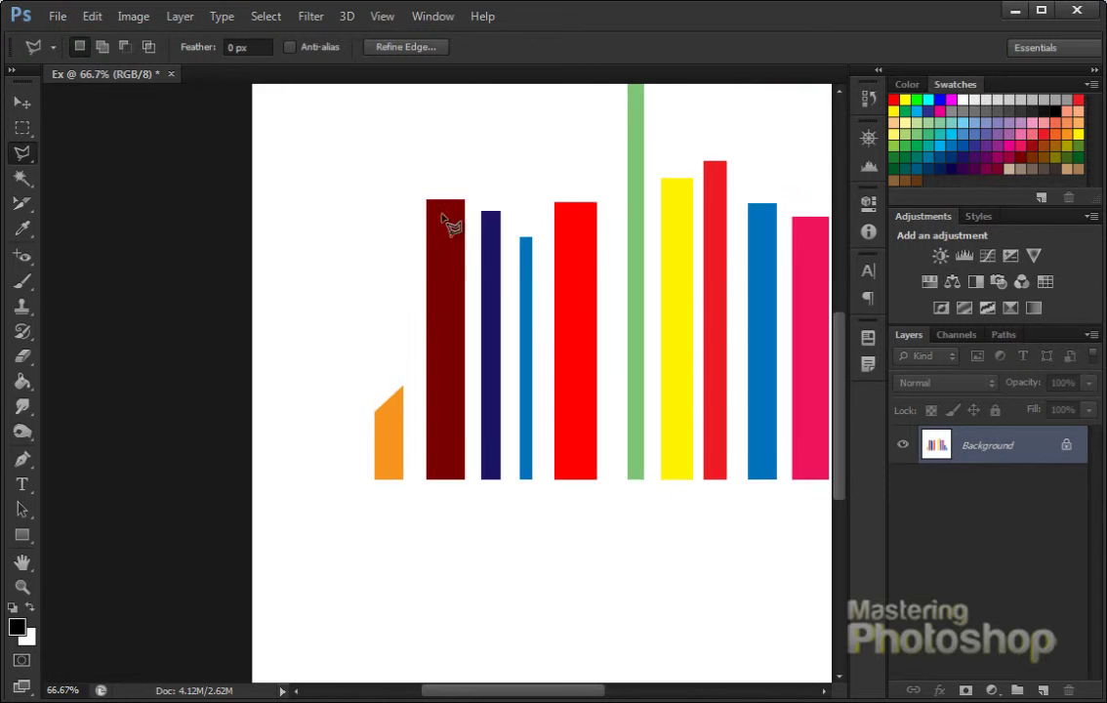
pyautogui.moveTo(559, 292)
pyautogui.mouseDown()
pyautogui.moveTo(396, 343)
pyautogui.moveTo(381, 361)
pyautogui.moveTo(410, 334)
pyautogui.mouseUp()
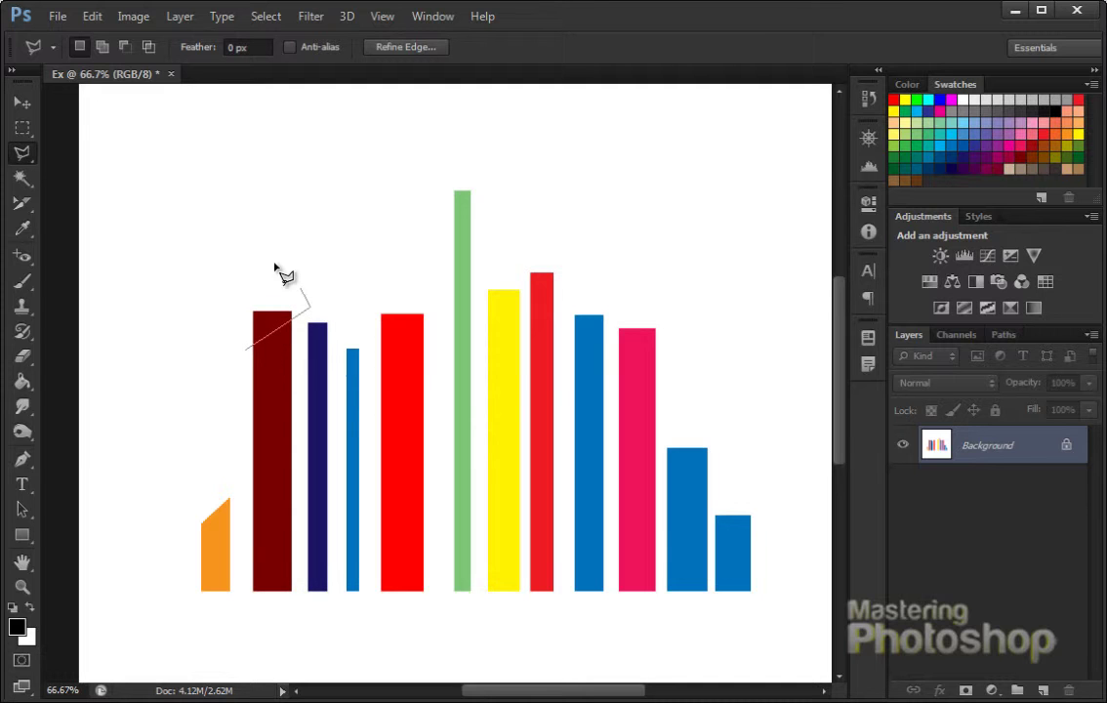
pyautogui.doubleClick(249, 348)
pyautogui.press('x')
pyautogui.press('x')
pyautogui.press('x')
pyautogui.hotkey('alt', 'BackSpace')
pyautogui.hotkey('ctrl', 'd')
# - Cut the tops of the dark blue bar and the narrow blue bar along one descending diagonal with a white-filled polygonal selection
pyautogui.scroll(1, 352, 415)
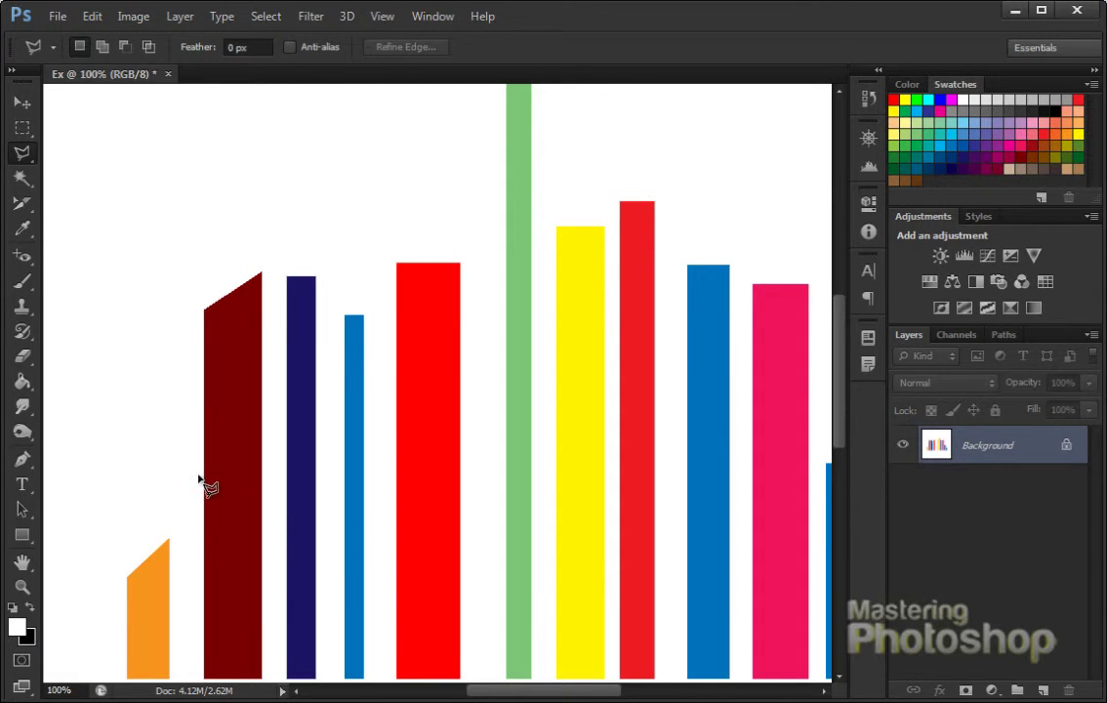
pyautogui.click(273, 258)
pyautogui.click(371, 385)
pyautogui.click(390, 214)
pyautogui.click(308, 169)
pyautogui.click(276, 281)
pyautogui.hotkey('ctrl', 'd')
# - Slant the wide bright red bar's top upward to the right with a white-filled polygonal selection, and deselect
pyautogui.click(489, 245)
pyautogui.click(384, 365)
pyautogui.moveTo(366, 197); pyautogui.dragTo(488, 244)
pyautogui.hotkey('alt', 'BackSpace')
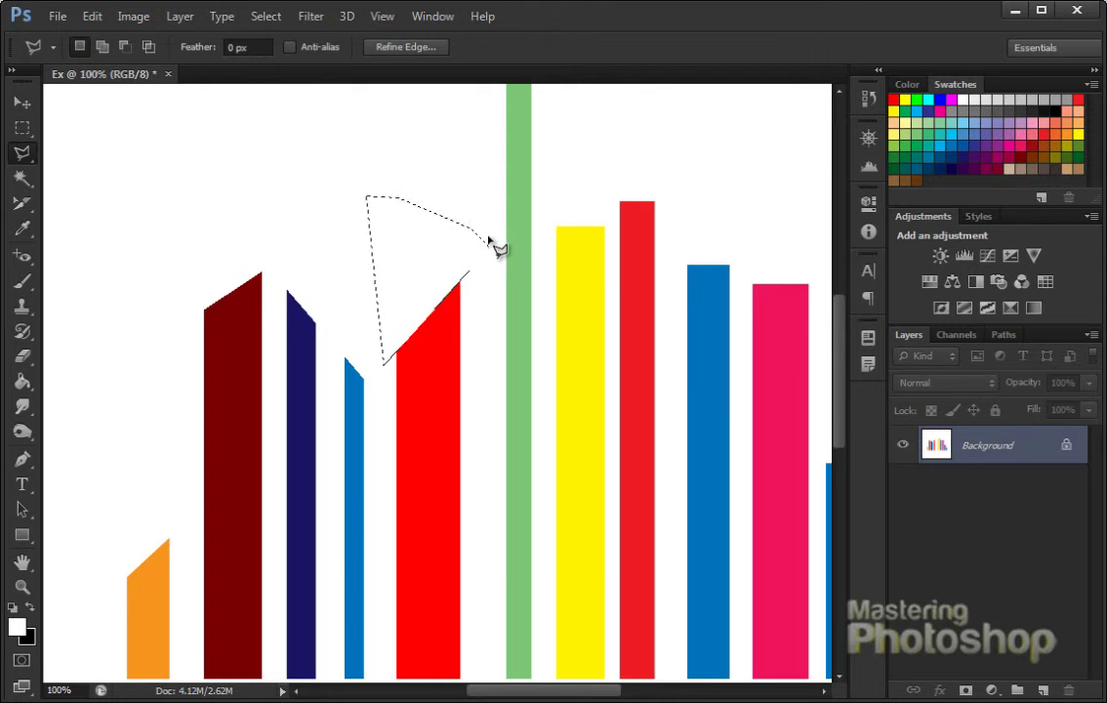
pyautogui.hotkey('ctrl', '-')
pyautogui.hotkey('ctrl', 'd')
# - Cut the top of the tall light green bar diagonally with a white-filled polygonal selection, and deselect
pyautogui.click(527, 170)
pyautogui.click(465, 241)
pyautogui.click(471, 148)
pyautogui.click(536, 165)
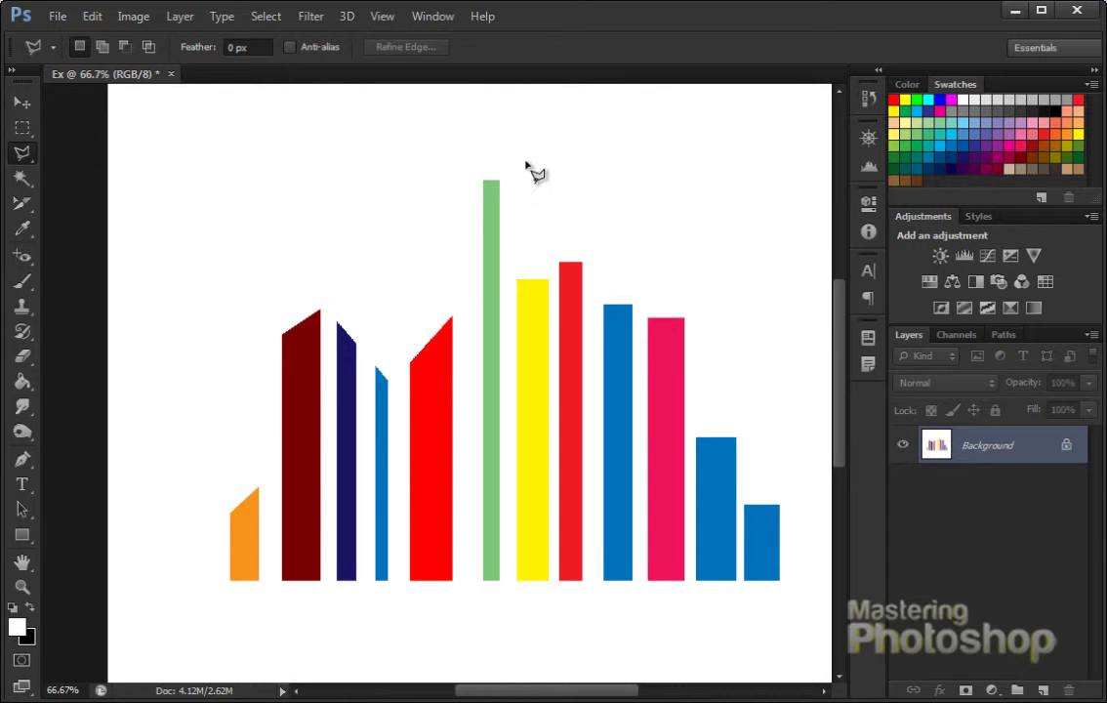
pyautogui.click(527, 170)
pyautogui.hotkey('alt', 'BackSpace')
pyautogui.hotkey('ctrl', 'd')
# - Cut the tops of the yellow bar and the adjacent red bar along one rising diagonal, filling the lassoed area with white
pyautogui.click(510, 320)
pyautogui.click(610, 249)
pyautogui.click(564, 196)
pyautogui.click(510, 321)
pyautogui.hotkey('alt', 'BackSpace')
pyautogui.hotkey('ctrl', 'd')
# - Cut the tops of the tall blue bar and the pink bar along one descending diagonal, filling the lassoed area with white
pyautogui.click(592, 313)
pyautogui.click(713, 402)
pyautogui.click(754, 271)
pyautogui.click(664, 217)
pyautogui.click(595, 311)
pyautogui.hotkey('alt', 'BackSpace')
pyautogui.hotkey('ctrl', 'd')
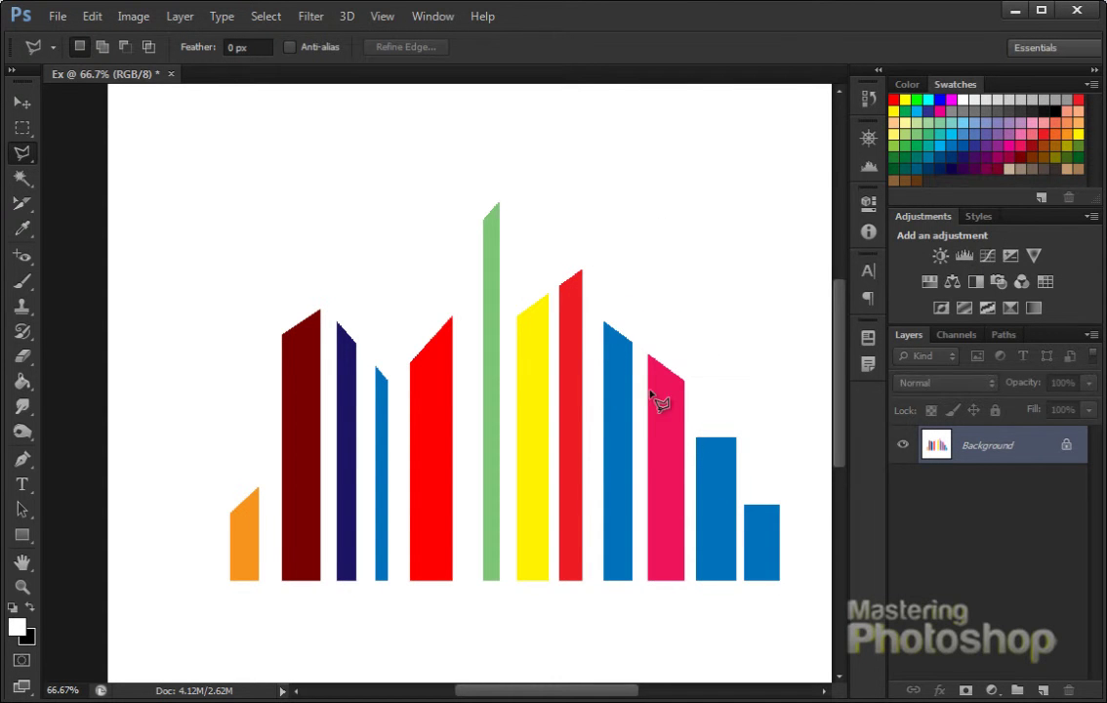
# - Lasso the top of the wide blue bar beside the pink one diagonally and fill the selection with white
pyautogui.click(694, 413)
pyautogui.click(692, 447)
pyautogui.click(742, 484)
pyautogui.click(774, 388)
pyautogui.click(694, 414)
pyautogui.hotkey('alt', 'BackSpace')
# - Lasso the top of the last, shortest blue bar diagonally, fill the selection using the Fill command, and deselect
pyautogui.click(742, 510)
pyautogui.click(781, 532)
pyautogui.click(810, 450)
pyautogui.click(758, 450)
pyautogui.click(739, 473)
pyautogui.click(742, 509)
pyautogui.hotkey('shift', 'BackSpace')
pyautogui.press('Return')
pyautogui.hotkey('ctrl', 'd')
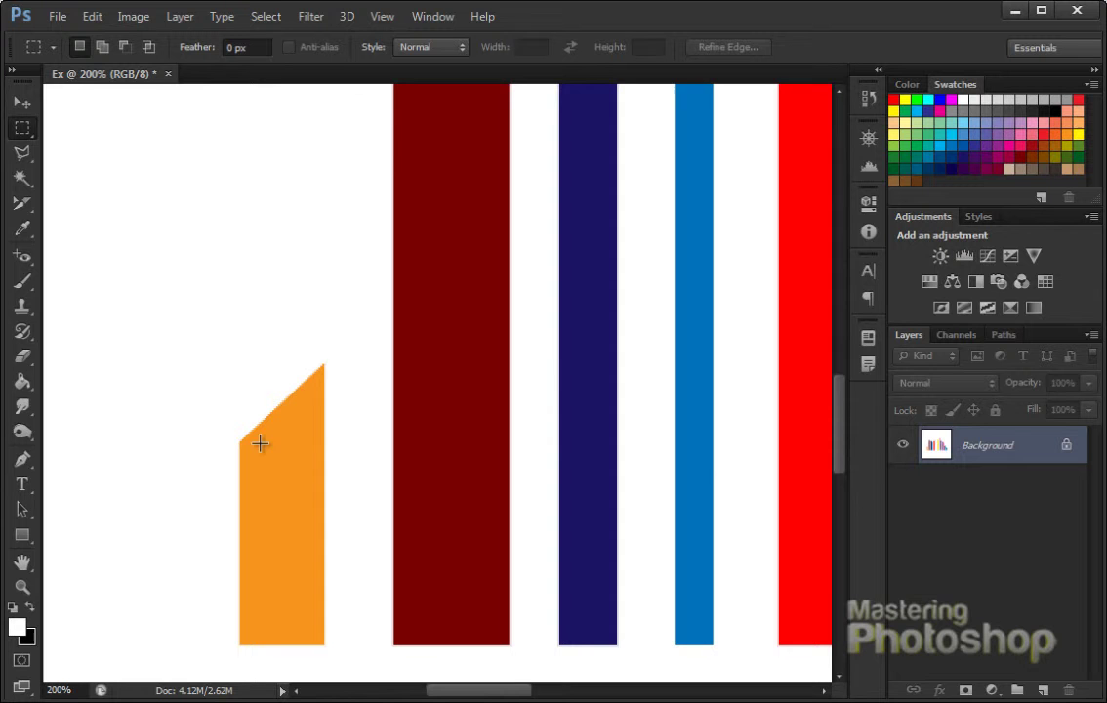
# - Cut a four-pane window into the orange bar by subtracting two crossing strips from a rectangular marquee and filling the panes white
pyautogui.moveTo(259, 444); pyautogui.dragTo(281, 477)
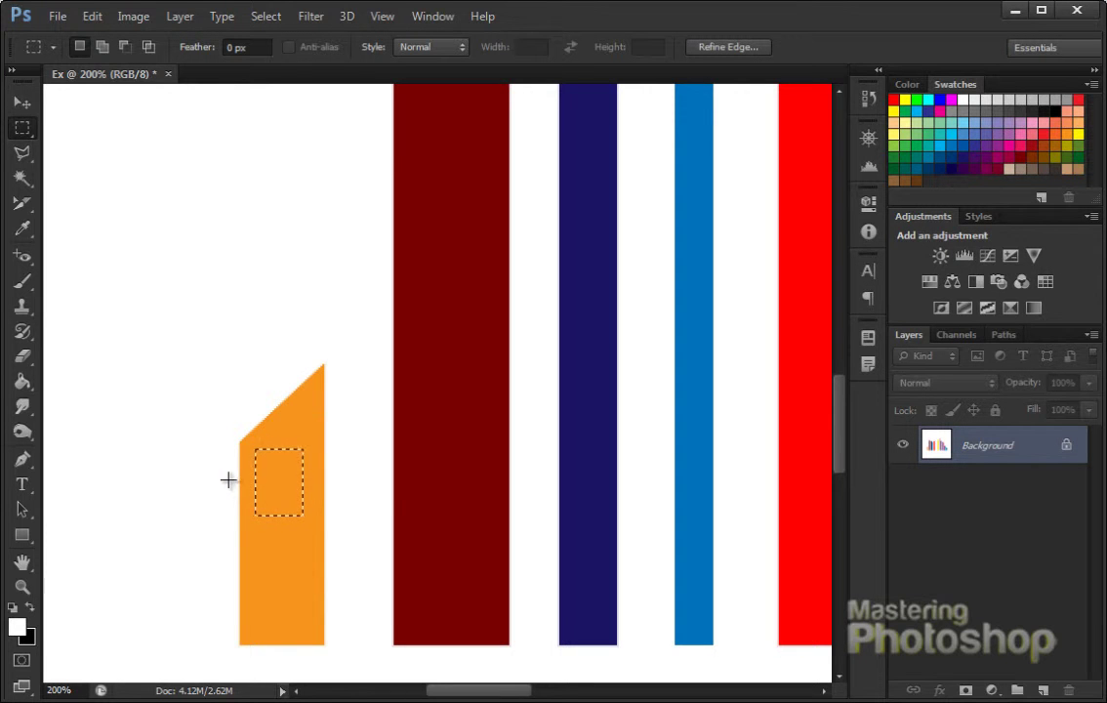
pyautogui.press('alt')
pyautogui.moveTo(225, 476); pyautogui.dragTo(336, 482)
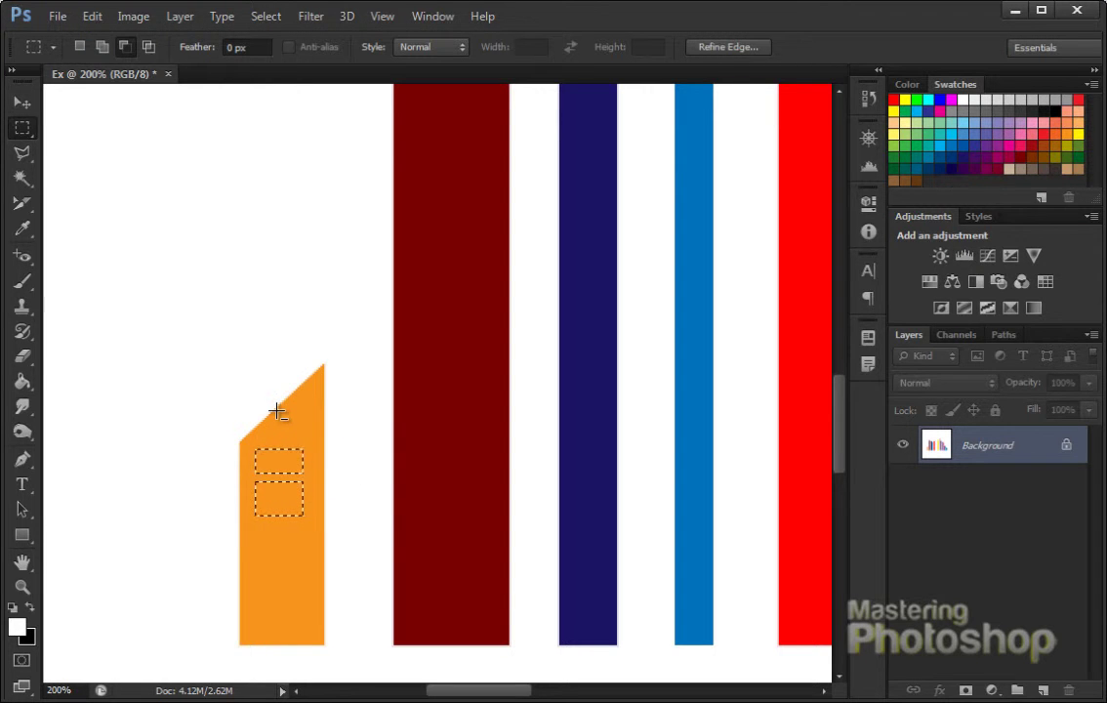
pyautogui.moveTo(275, 414); pyautogui.dragTo(280, 547)
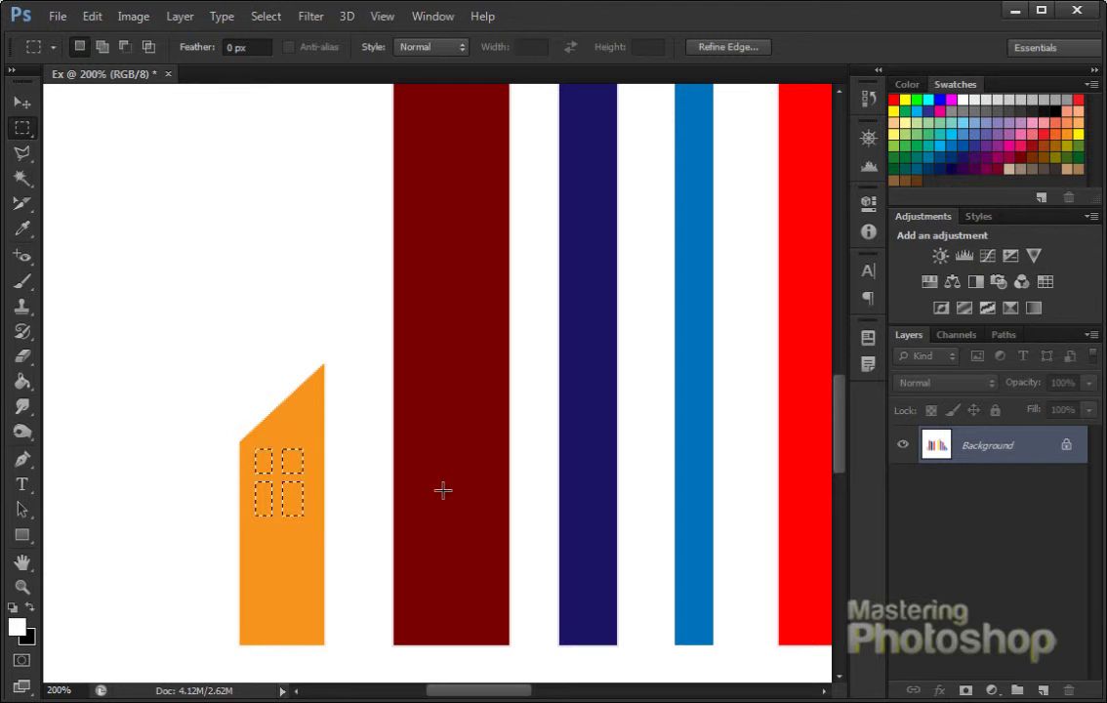
pyautogui.press('alt')
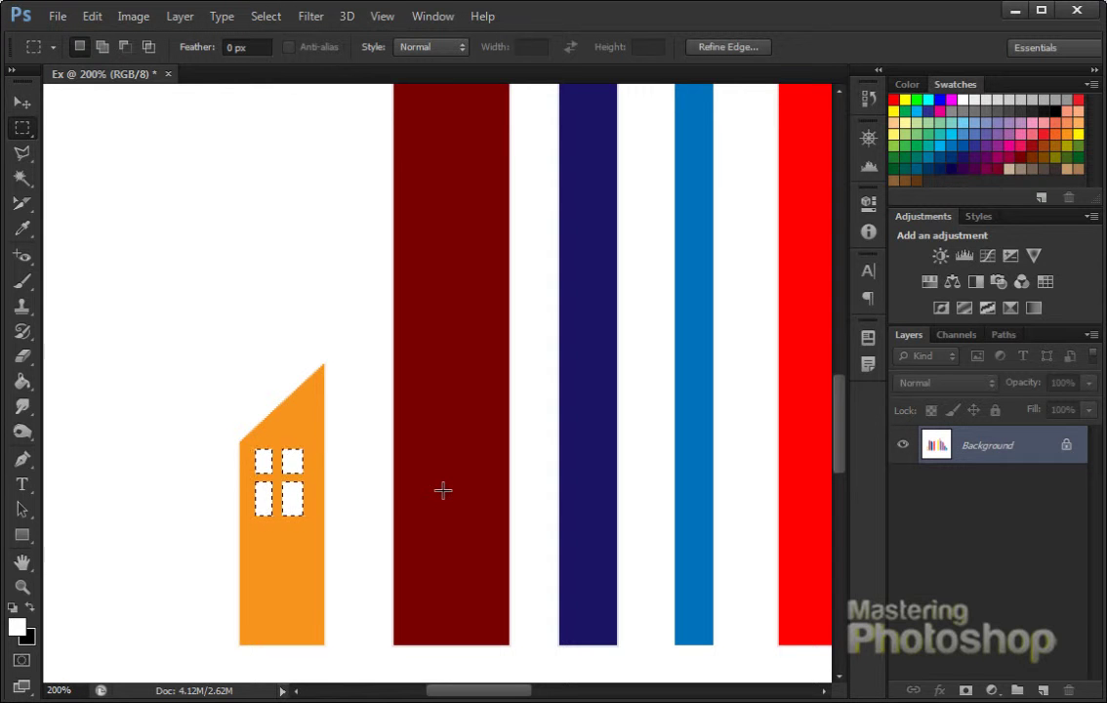
pyautogui.hotkey('ctrl', 'd')
# - Cut a four-pane window into the dark red building by subtracting two crossing strips from a rectangular marquee, fill it white and deselect
pyautogui.moveTo(431, 337); pyautogui.dragTo(366, 450)
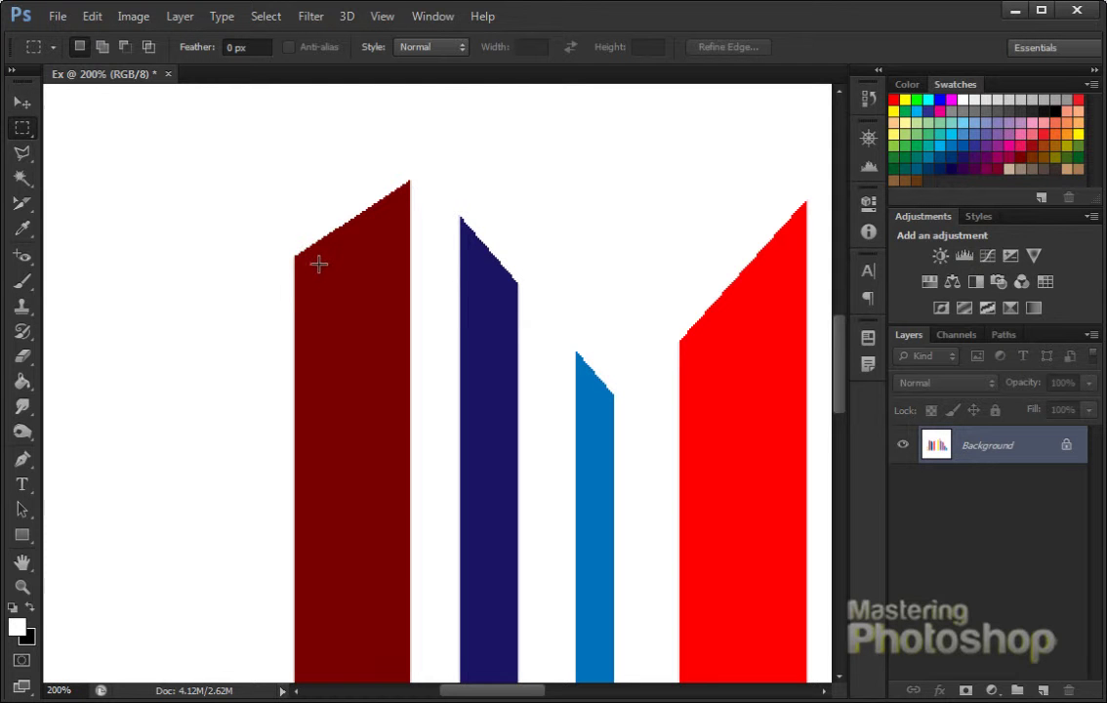
pyautogui.moveTo(319, 263); pyautogui.dragTo(395, 376)
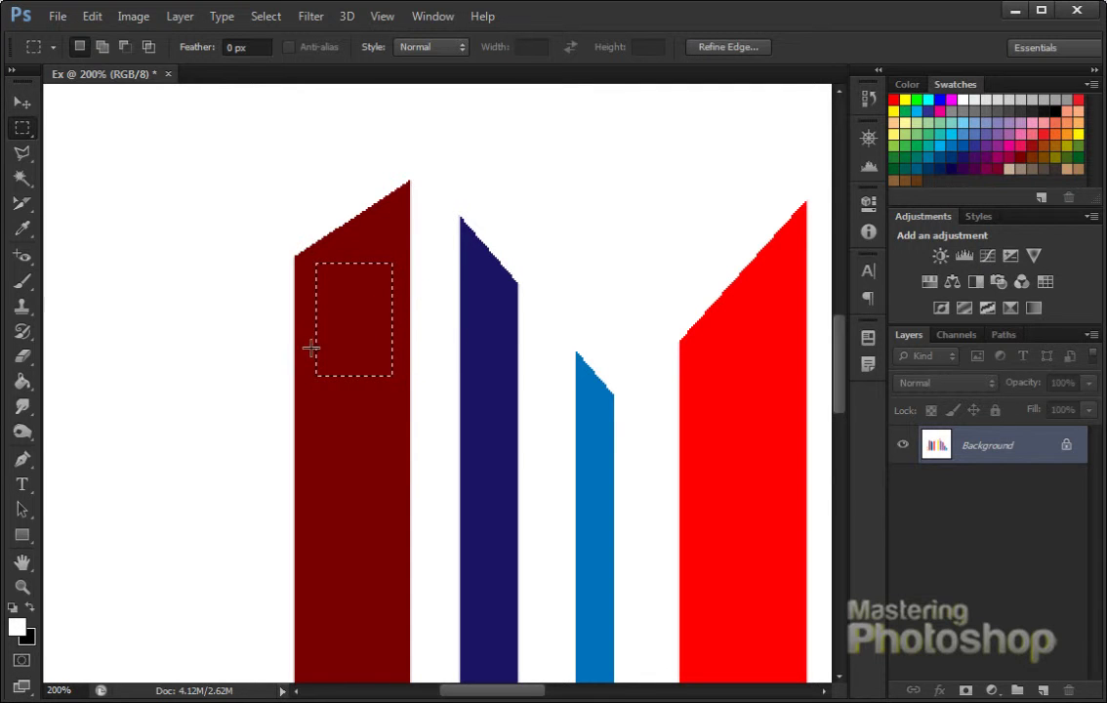
pyautogui.press('alt')
pyautogui.moveTo(360, 325); pyautogui.dragTo(435, 320)
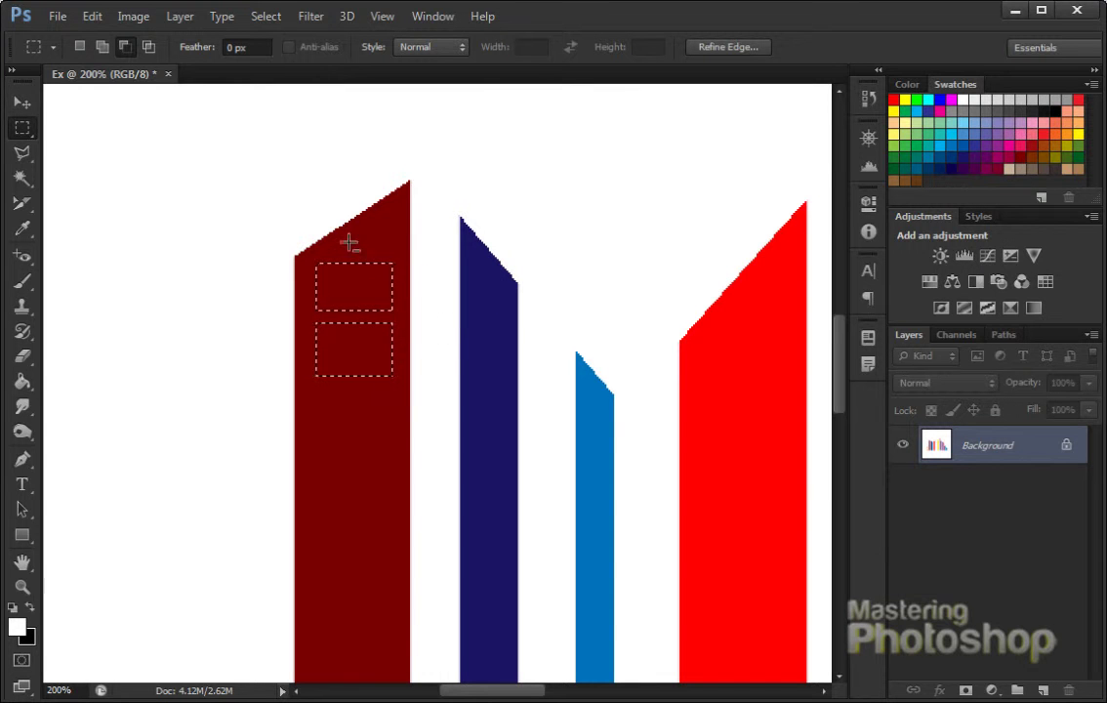
pyautogui.moveTo(354, 229); pyautogui.dragTo(357, 344)
pyautogui.moveTo(360, 398); pyautogui.dragTo(360, 400)
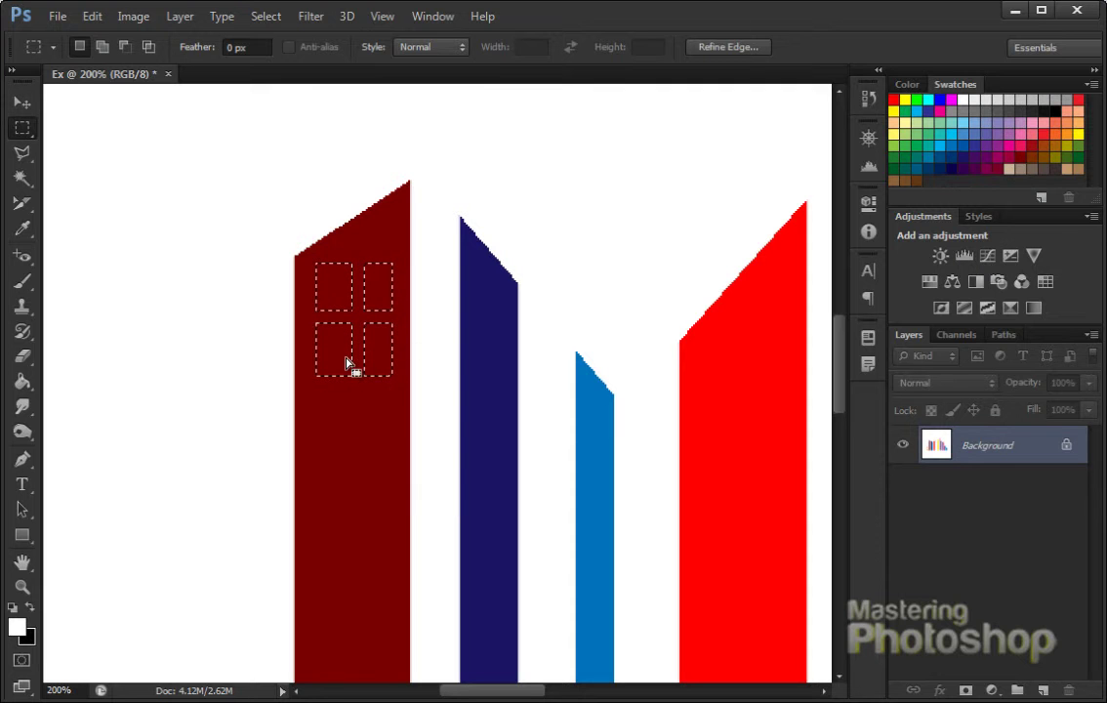
pyautogui.hotkey('alt', 'BackSpace')
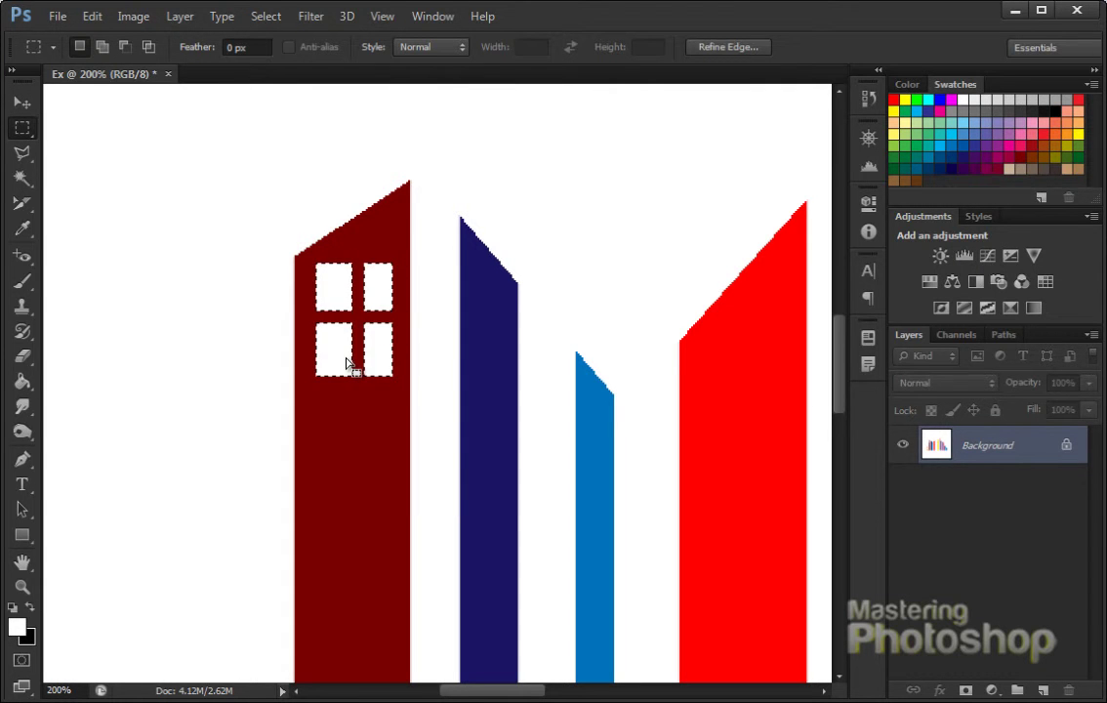
pyautogui.hotkey('ctrl', 'd')
pyautogui.hotkey('ctrl', '-')
pyautogui.hotkey('ctrl', '-')
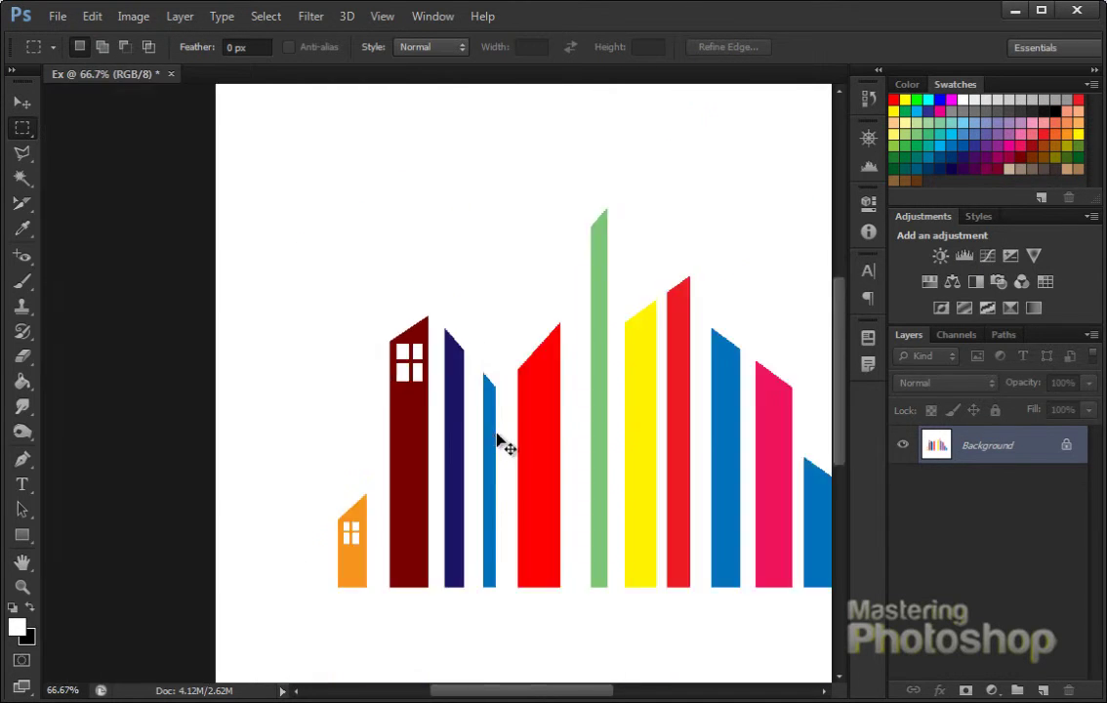
pyautogui.moveTo(528, 418); pyautogui.dragTo(415, 402)
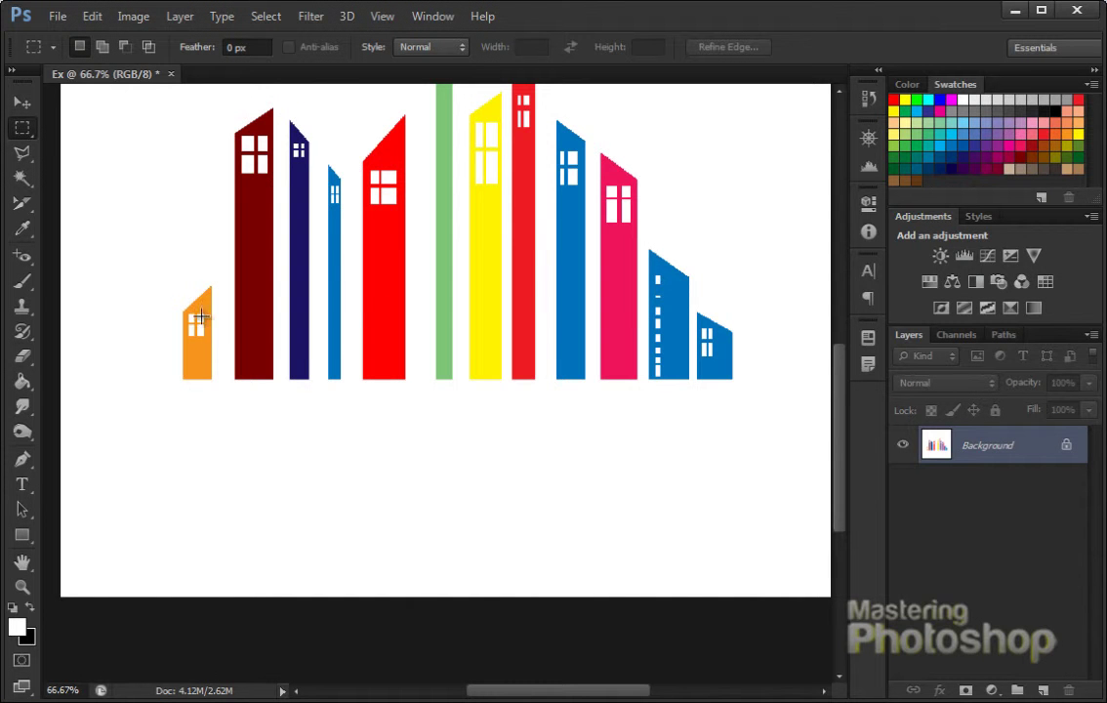
pyautogui.click(21, 128)
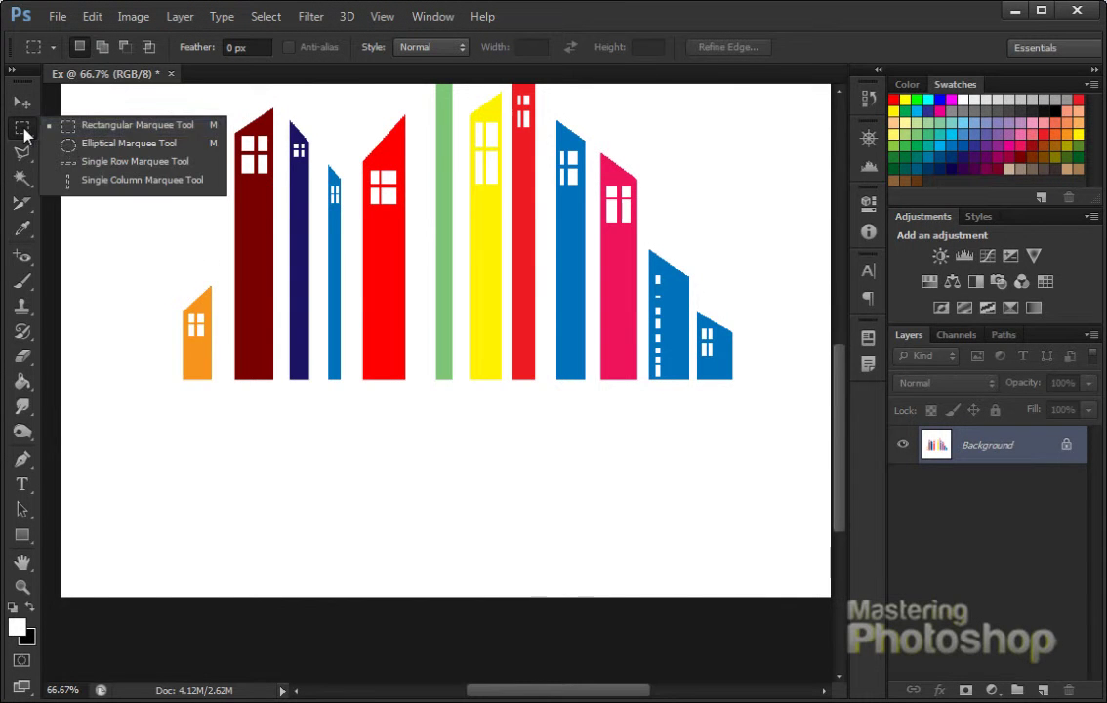
pyautogui.click(80, 145)
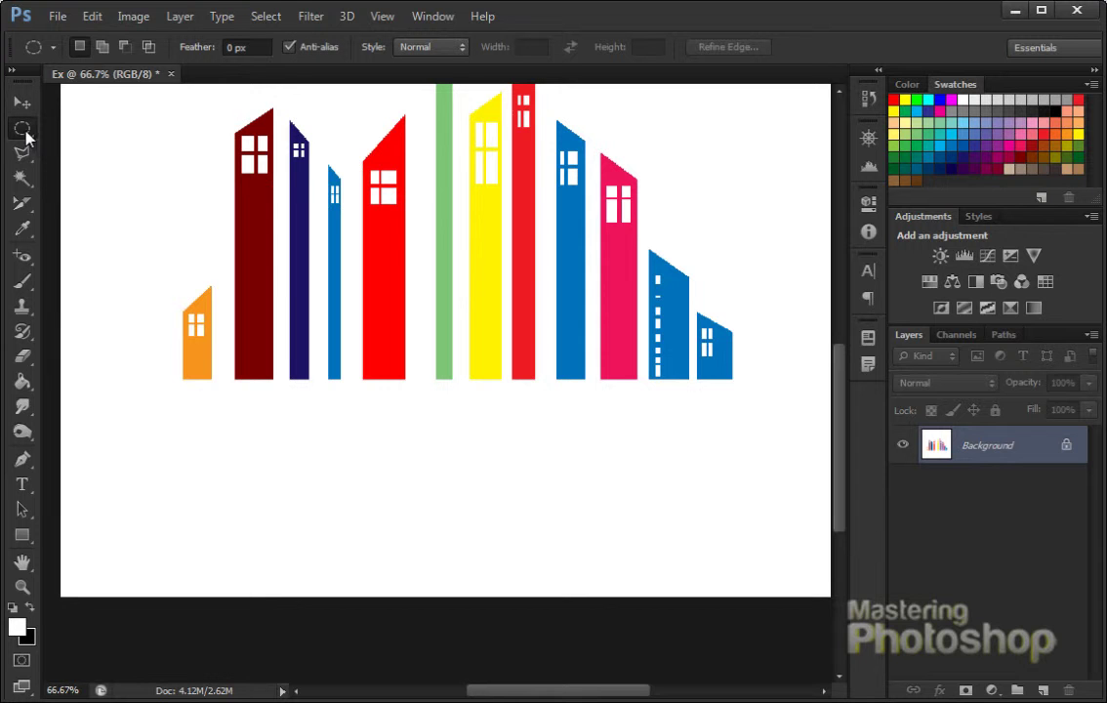
pyautogui.click(24, 133)
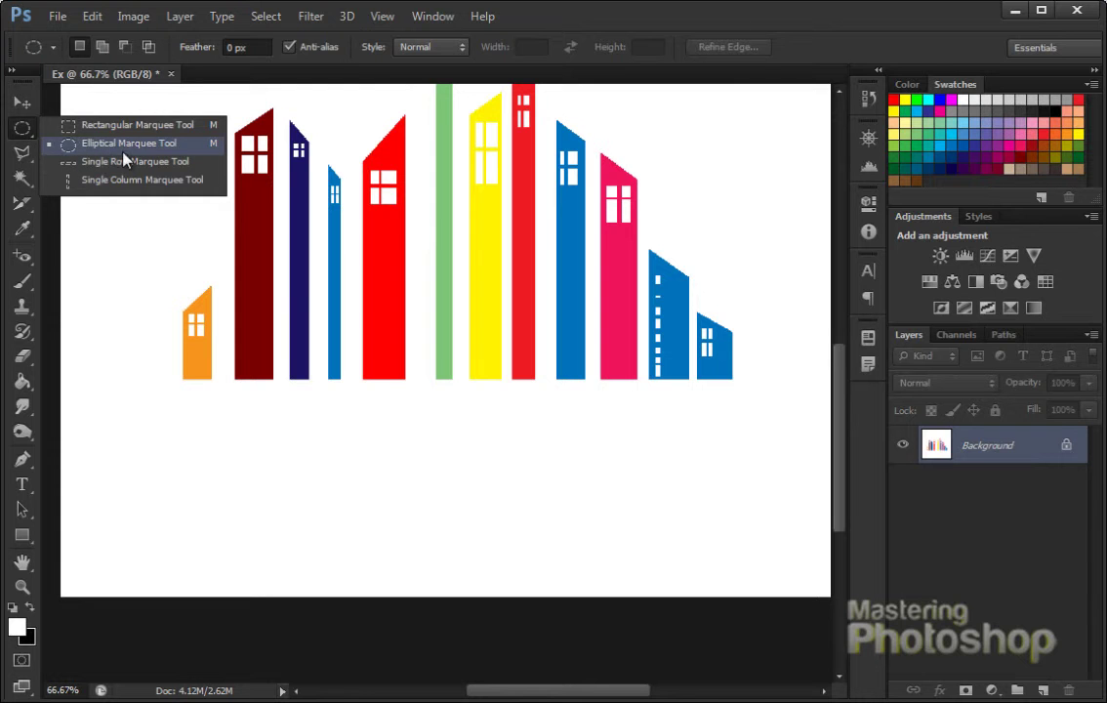
pyautogui.moveTo(16, 128); pyautogui.dragTo(99, 127)
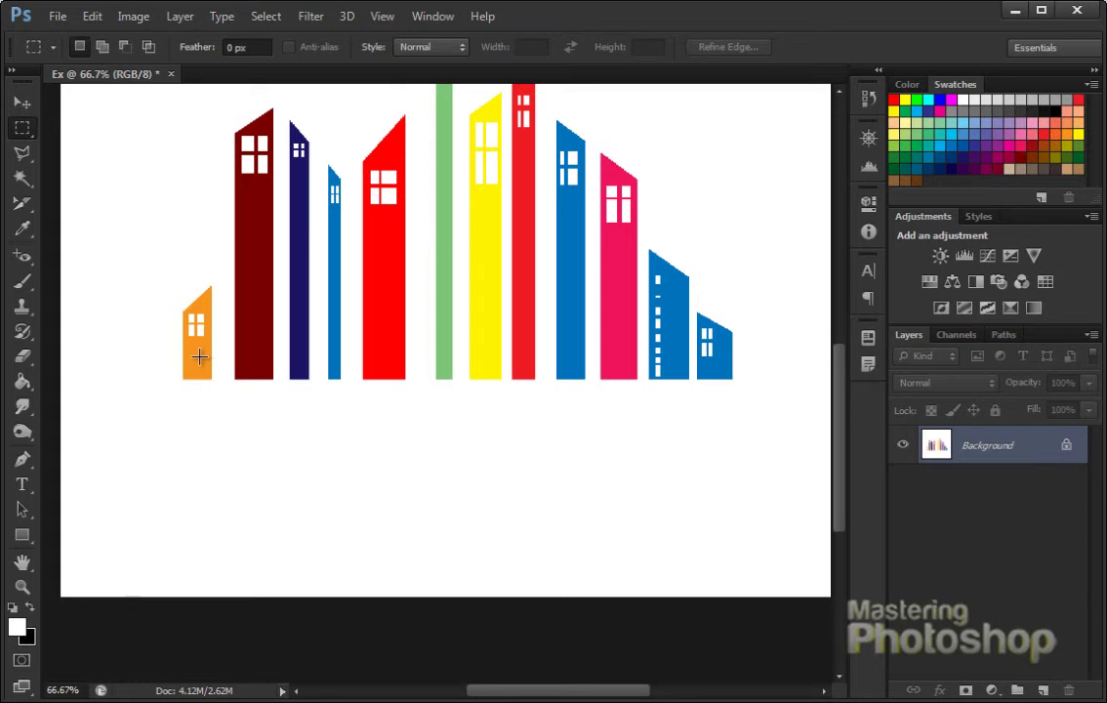
# - Build a cloud-shaped selection over the bases of the orange to bright red buildings by adding overlapping ellipses with the Elliptical Marquee
pyautogui.hotkey('shift', 'm')
pyautogui.moveTo(142, 345); pyautogui.dragTo(344, 425)
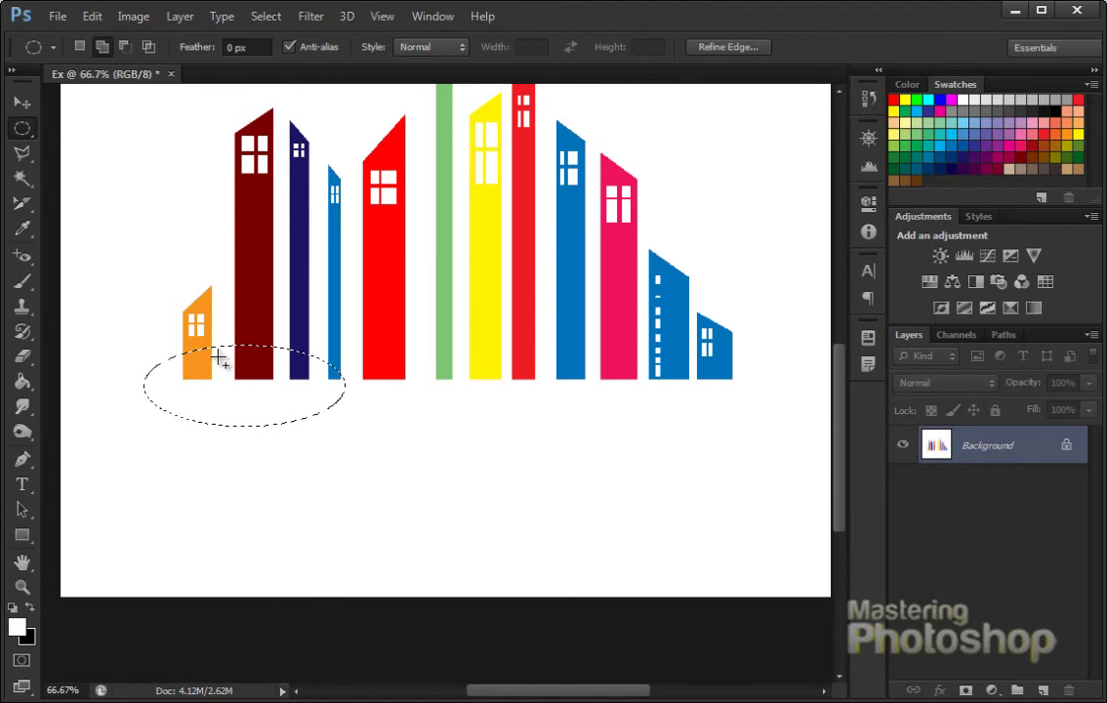
pyautogui.moveTo(196, 291); pyautogui.dragTo(303, 410)
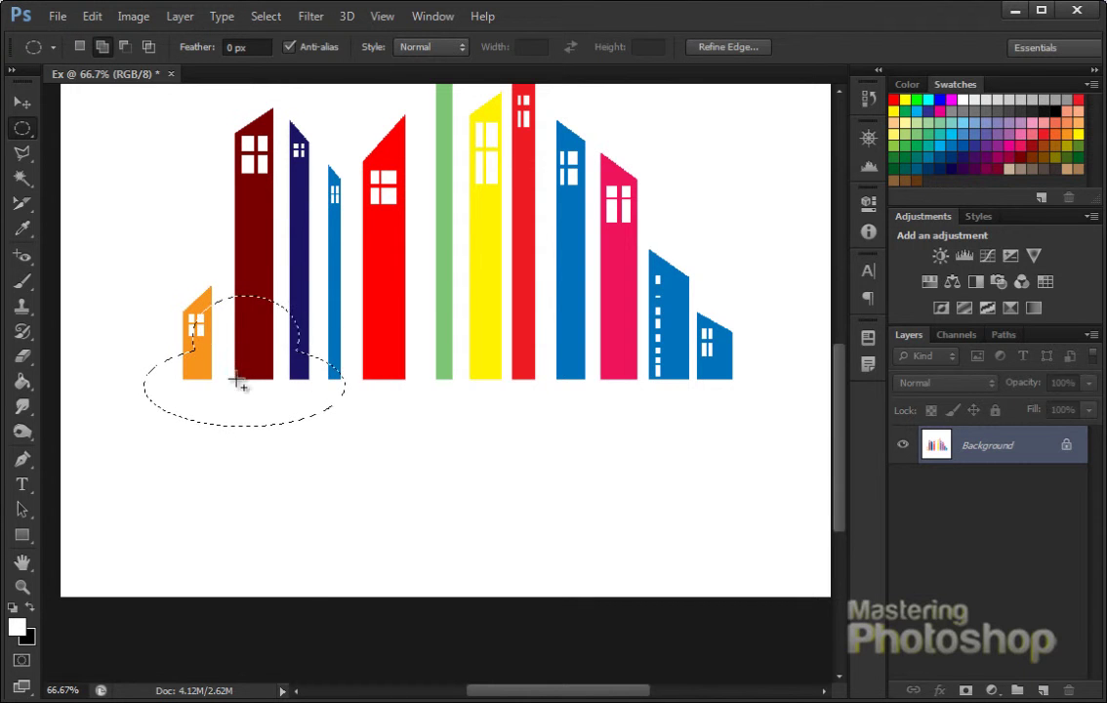
pyautogui.moveTo(249, 322); pyautogui.dragTo(340, 377)
pyautogui.moveTo(106, 339); pyautogui.dragTo(270, 440)
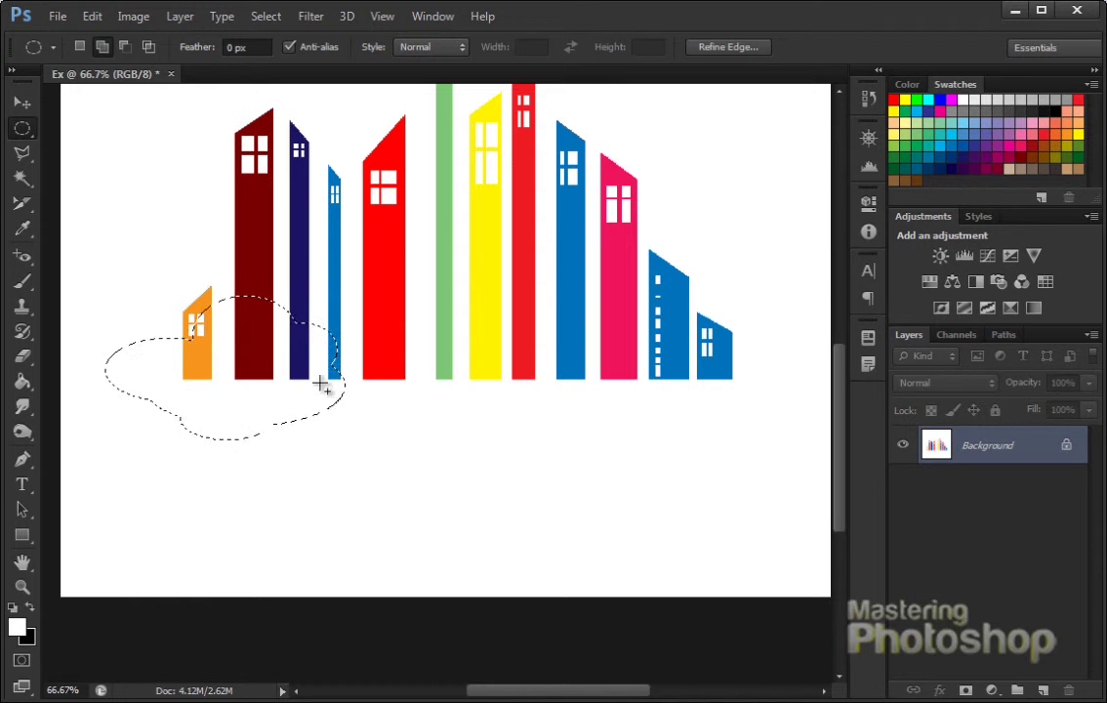
pyautogui.moveTo(294, 357); pyautogui.dragTo(383, 403)
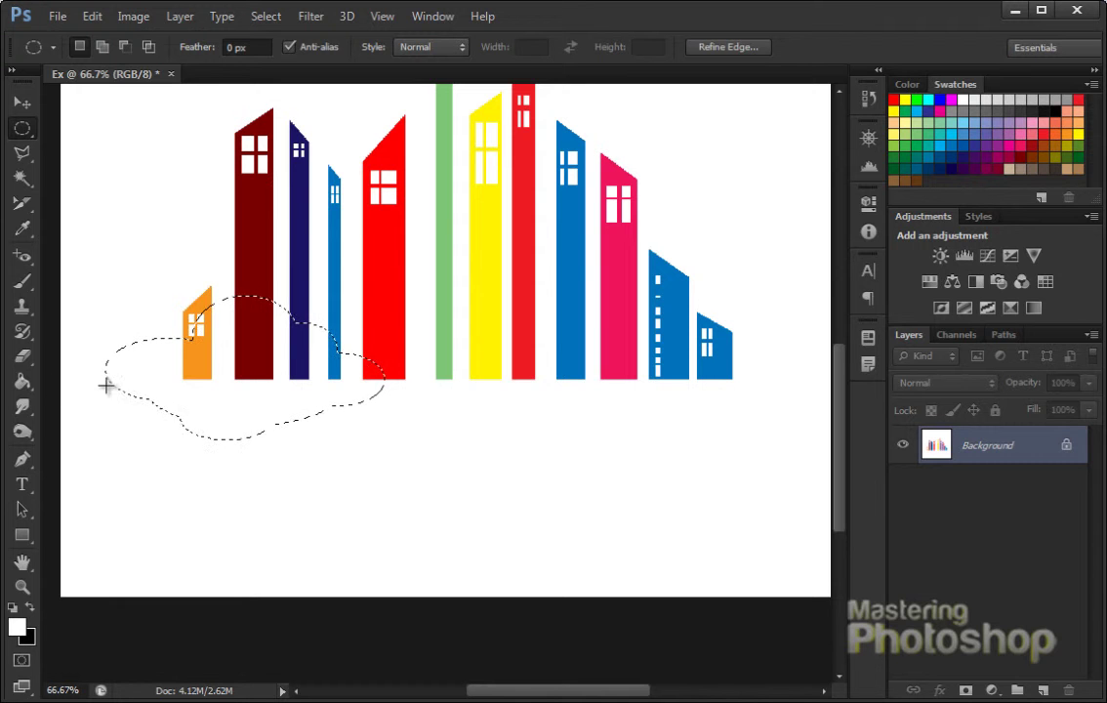
# - Activate the Gradient tool, open the Gradient Editor for the white-to-blue gradient and look through its presets
pyautogui.click(22, 381)
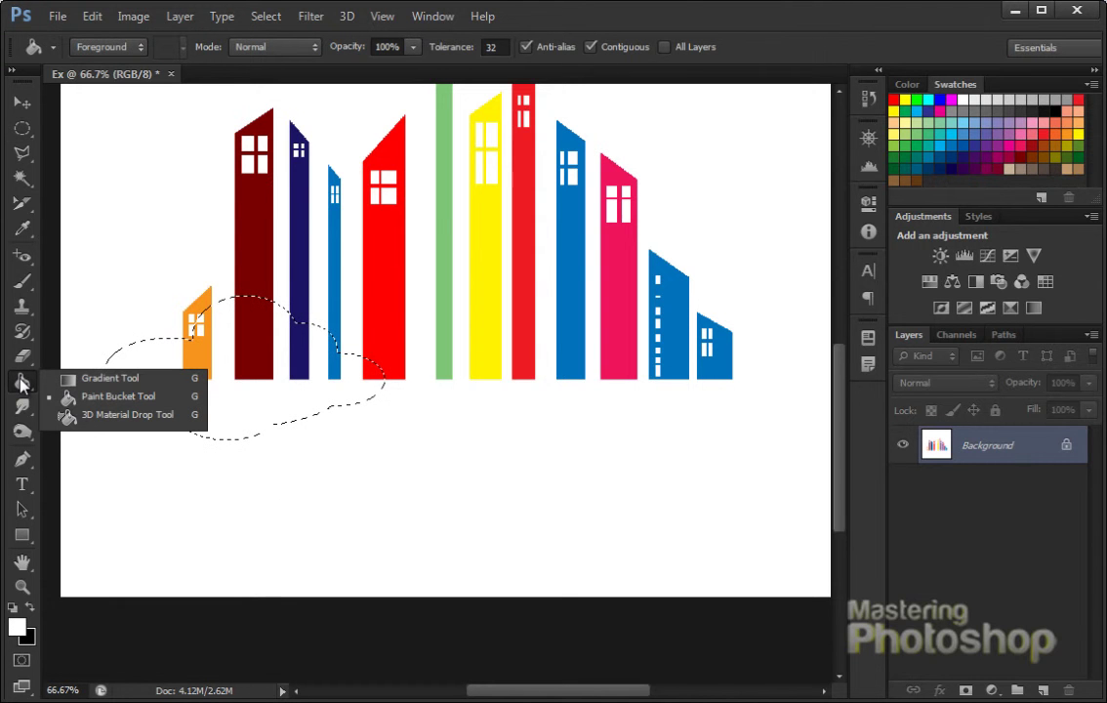
pyautogui.click(91, 382)
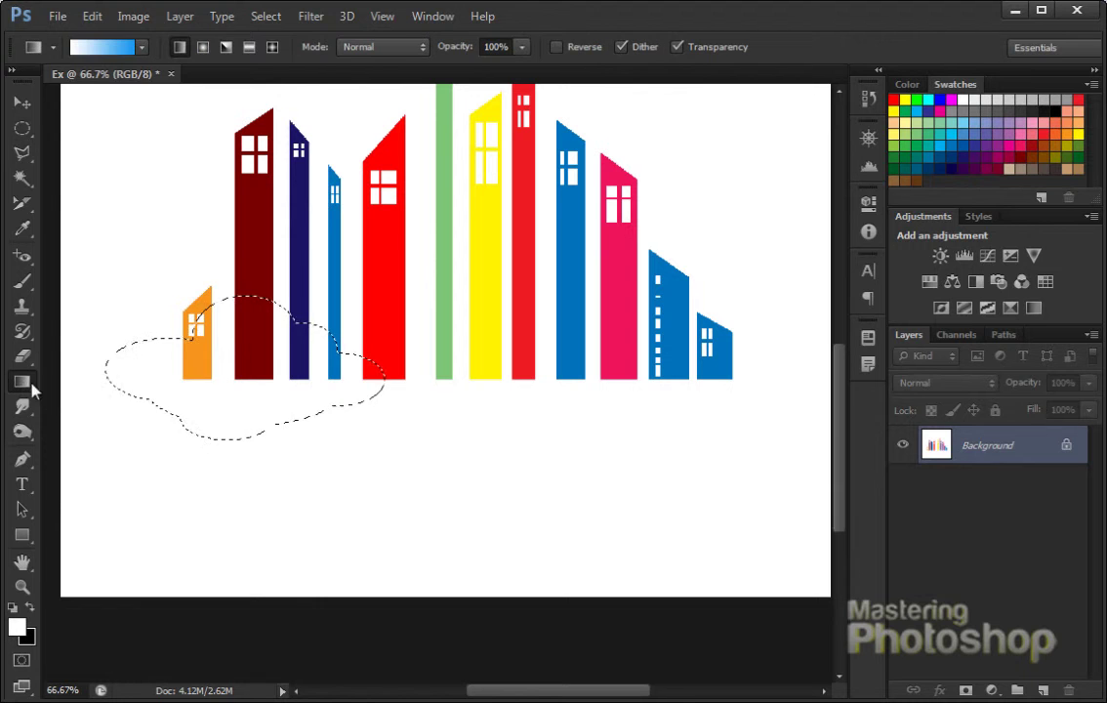
pyautogui.click(99, 46)
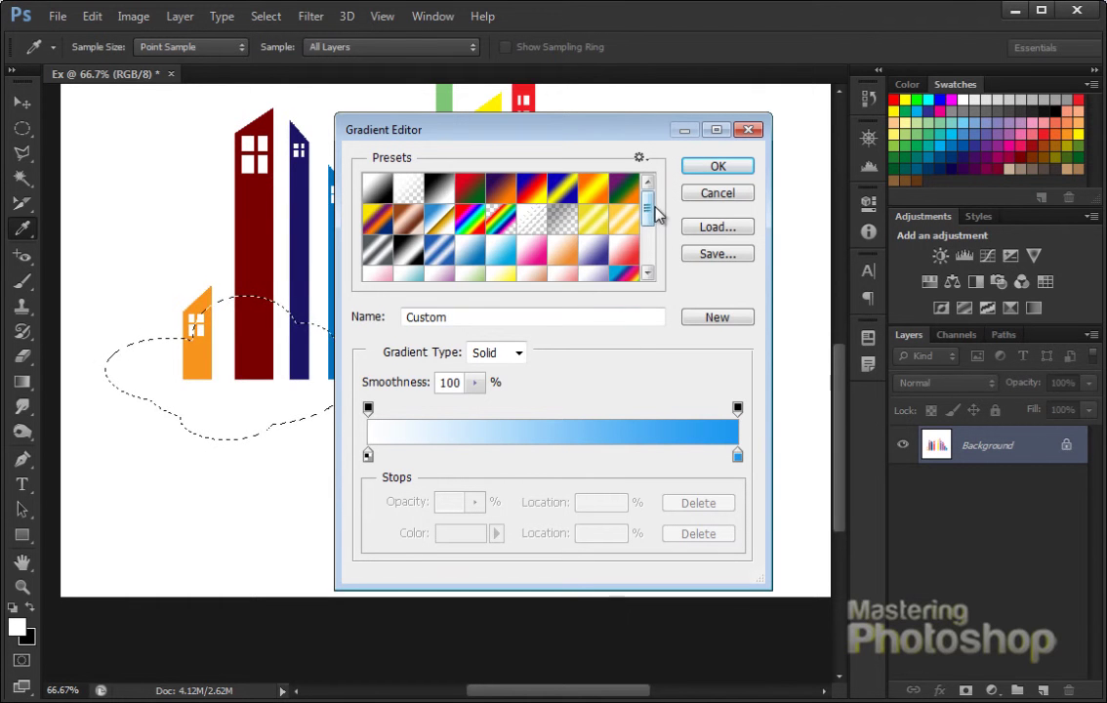
pyautogui.click(649, 252)
pyautogui.moveTo(649, 246); pyautogui.dragTo(646, 199)
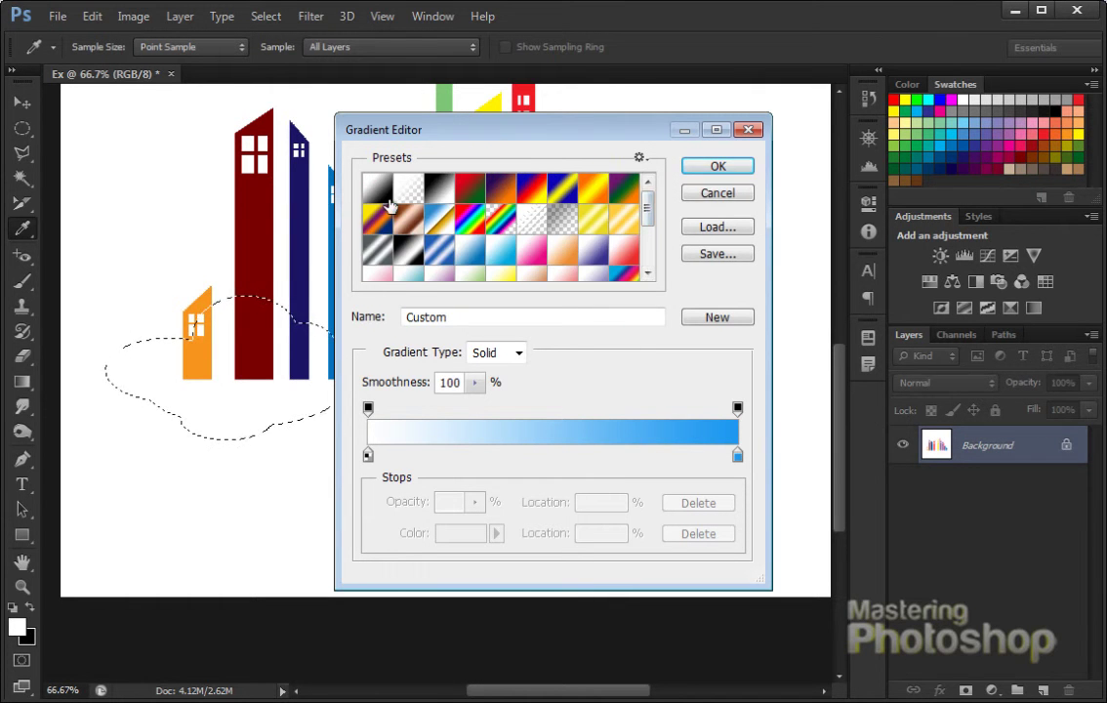
# - Change the gradient's start color stop at location 0% to orange ff8400
pyautogui.click(367, 455)
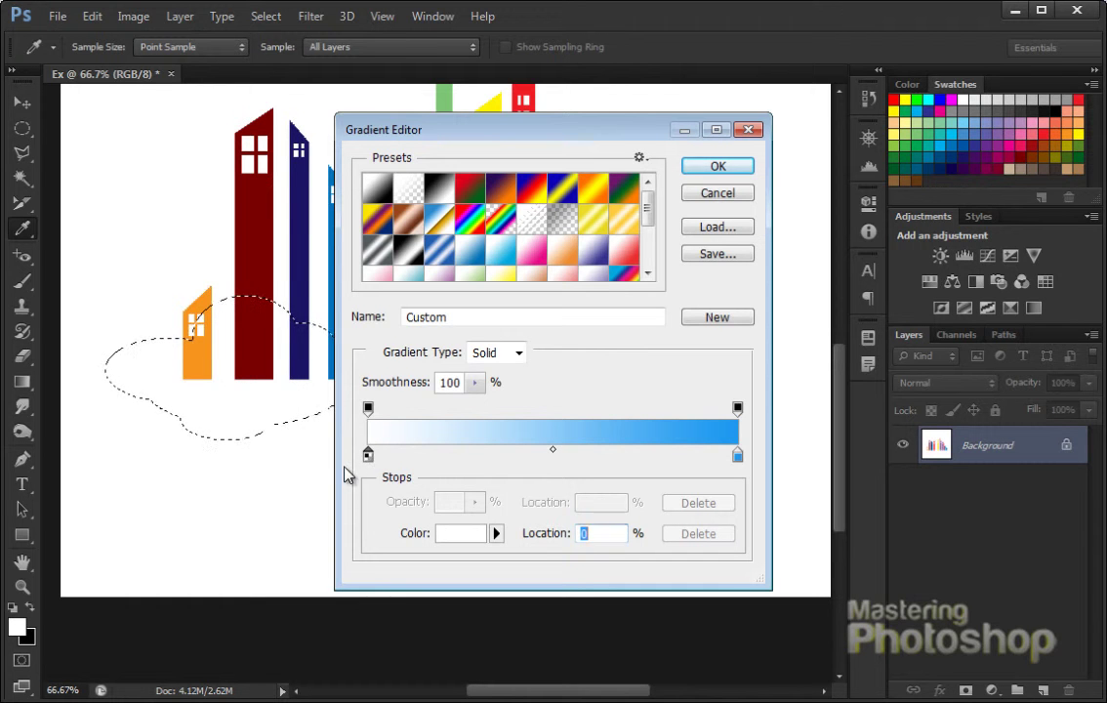
pyautogui.click(460, 533)
pyautogui.moveTo(571, 467); pyautogui.dragTo(570, 450)
pyautogui.click(534, 273)
pyautogui.moveTo(533, 273); pyautogui.dragTo(543, 238)
pyautogui.moveTo(565, 450); pyautogui.dragTo(564, 461)
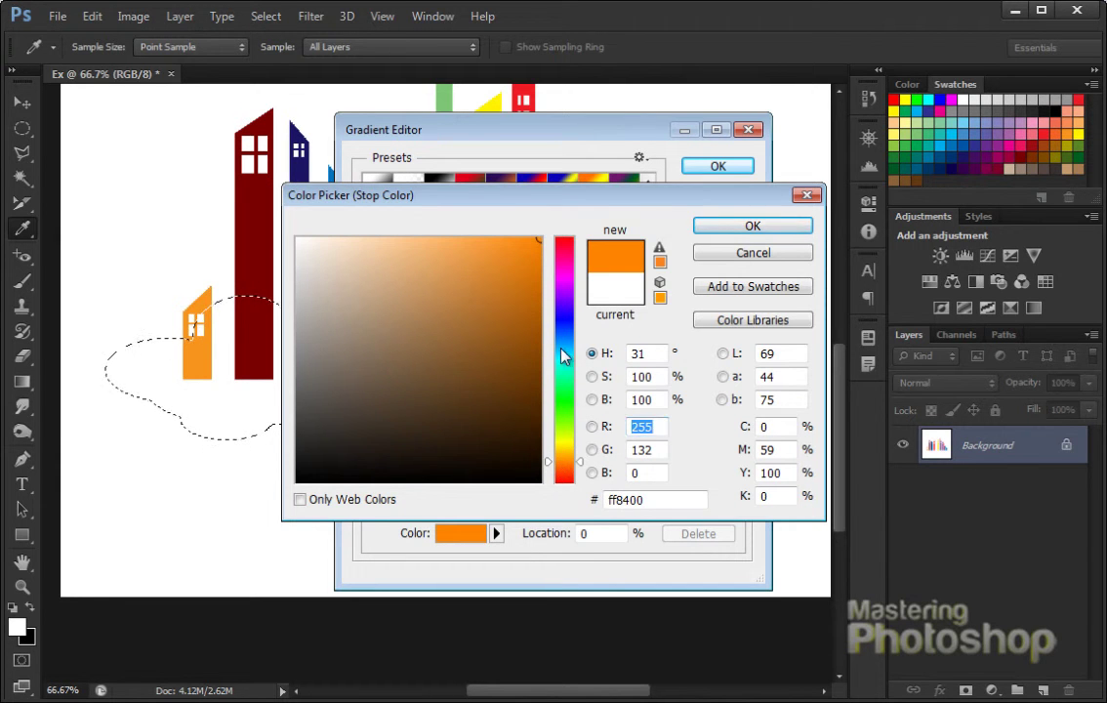
pyautogui.click(730, 227)
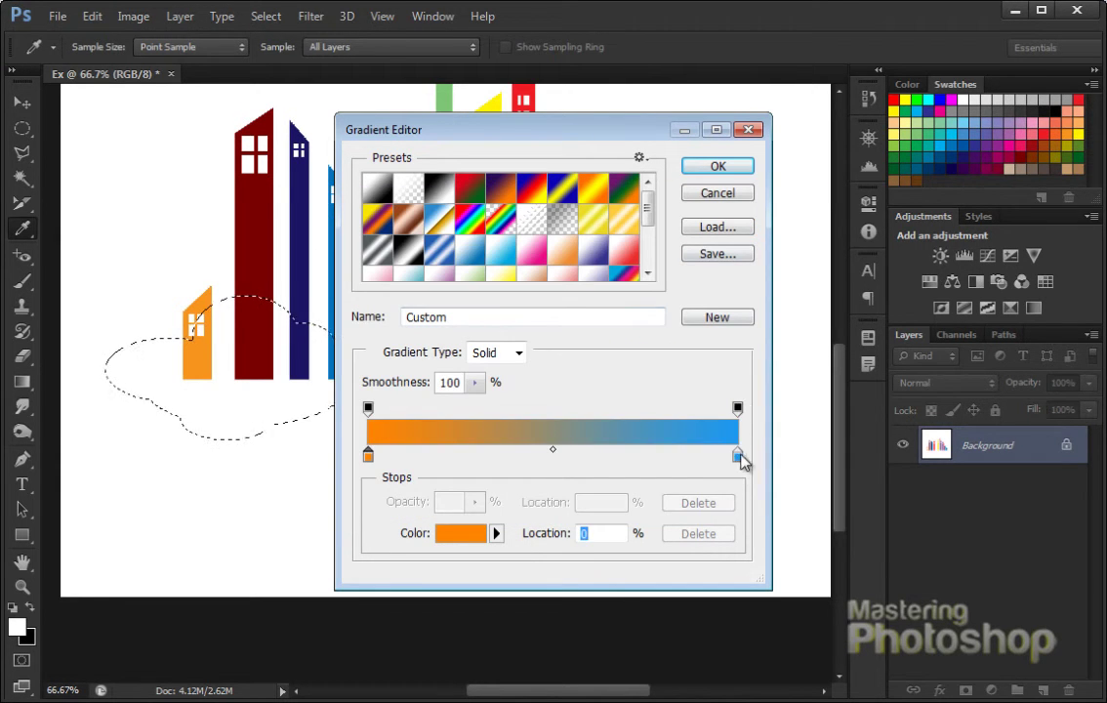
# - Change the gradient's end color stop at location 100% to a fully saturated yellow-orange
pyautogui.click(738, 455)
pyautogui.click(460, 532)
pyautogui.moveTo(566, 425); pyautogui.dragTo(564, 455)
pyautogui.moveTo(533, 282); pyautogui.dragTo(542, 237)
pyautogui.click(718, 226)
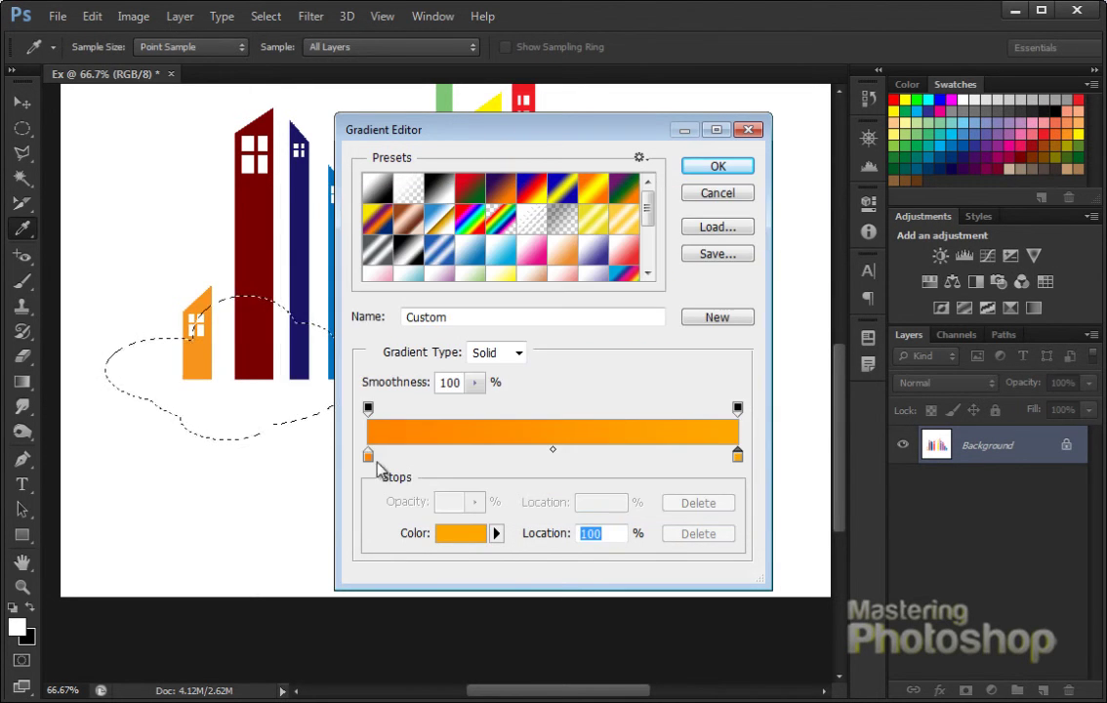
# - Set the gradient's start color stop to red-orange ff4800 and accept the edited gradient
pyautogui.click(368, 456)
pyautogui.click(475, 531)
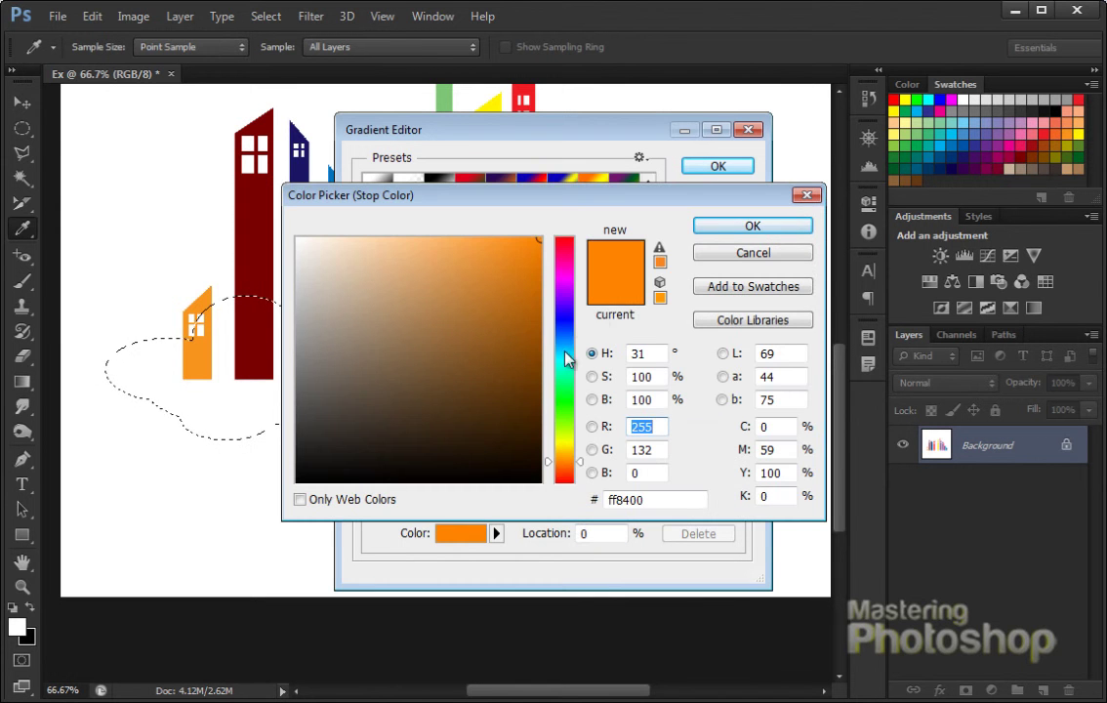
pyautogui.moveTo(567, 476); pyautogui.dragTo(566, 471)
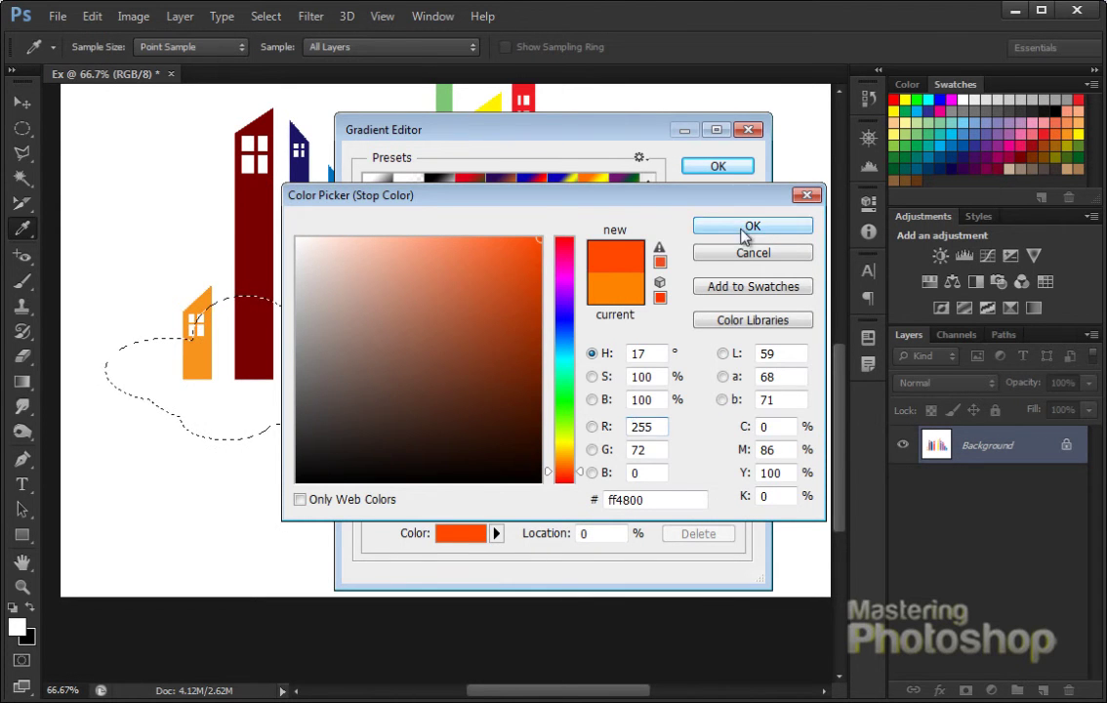
pyautogui.click(747, 226)
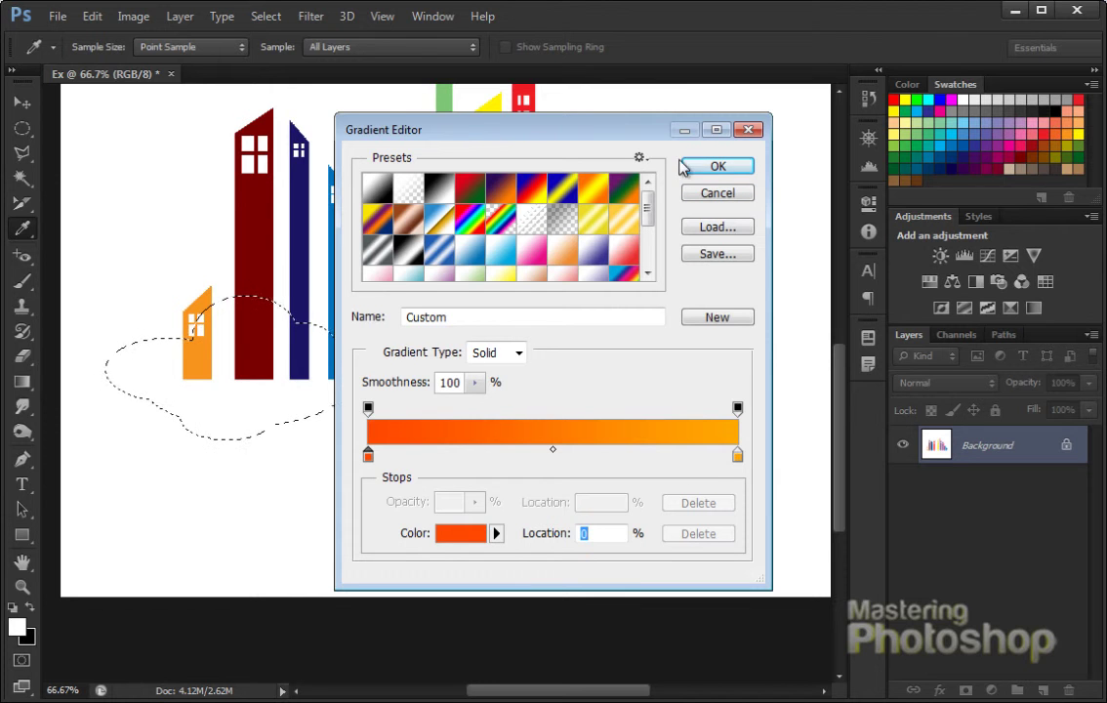
pyautogui.click(718, 168)
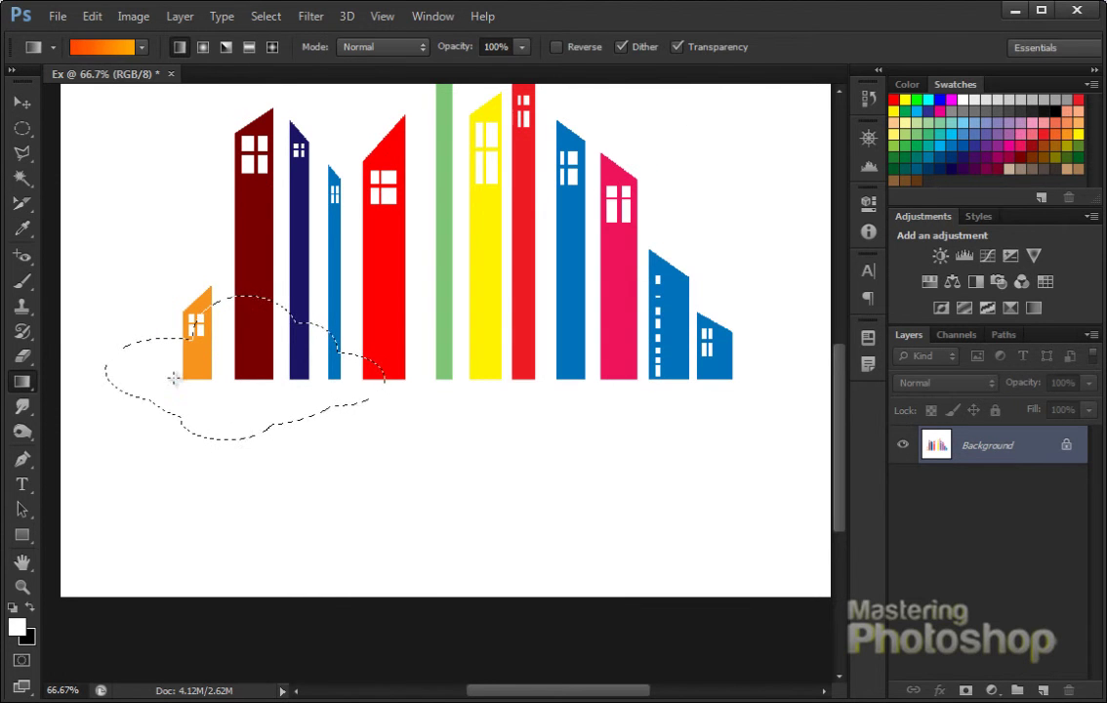